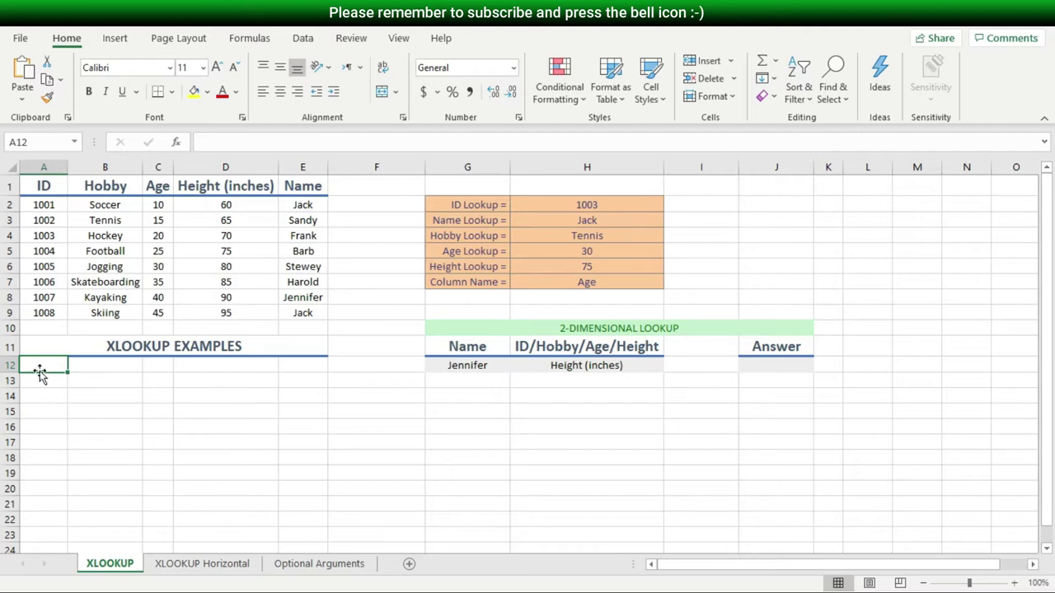
Start an XLOOKUP formula in cell A12 by accepting the =xl autocomplete.
type("=")
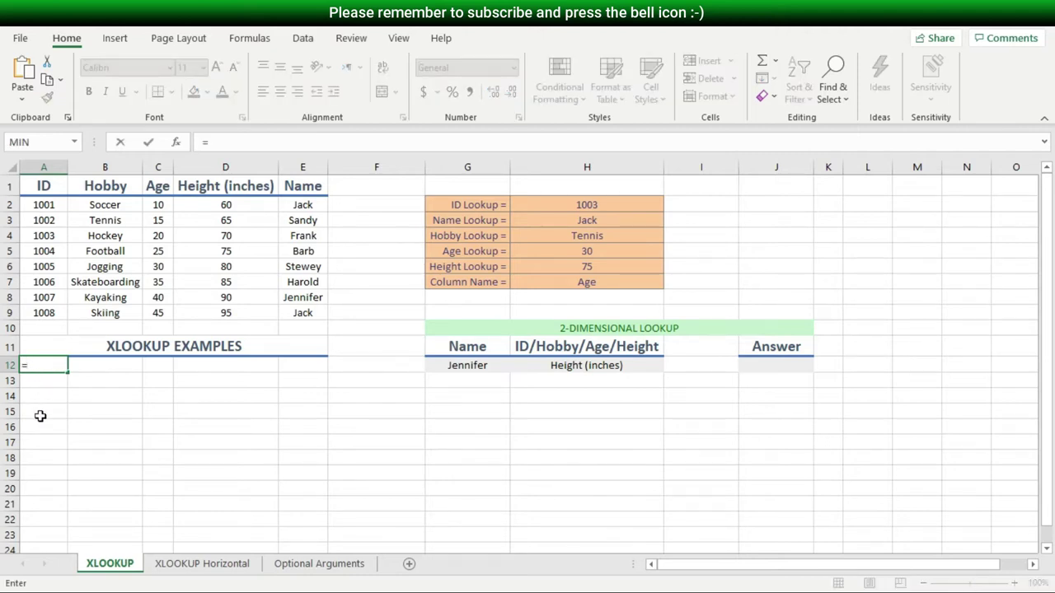
type("xl")
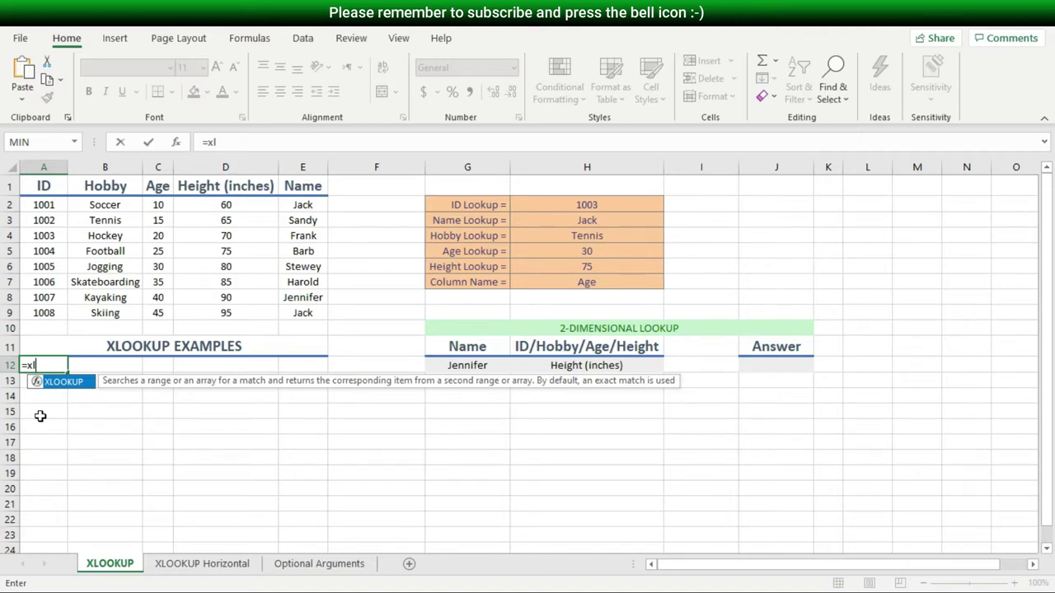
key("Tab")
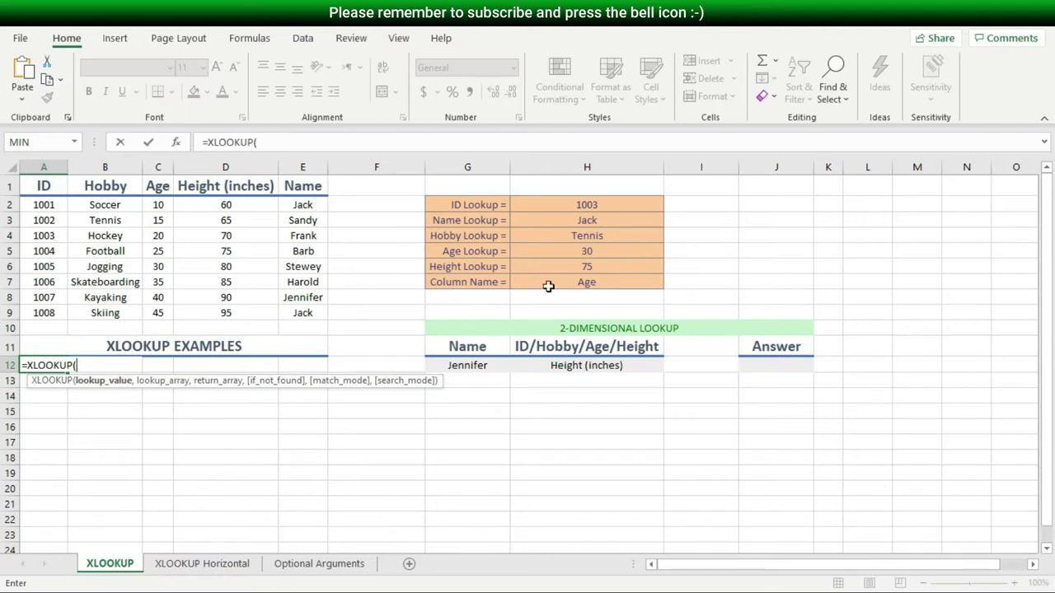
Complete A12 as =XLOOKUP(H3,E2:E9,B2:B9) so it returns Jack's hobby, Soccer.
left_click(602, 223)
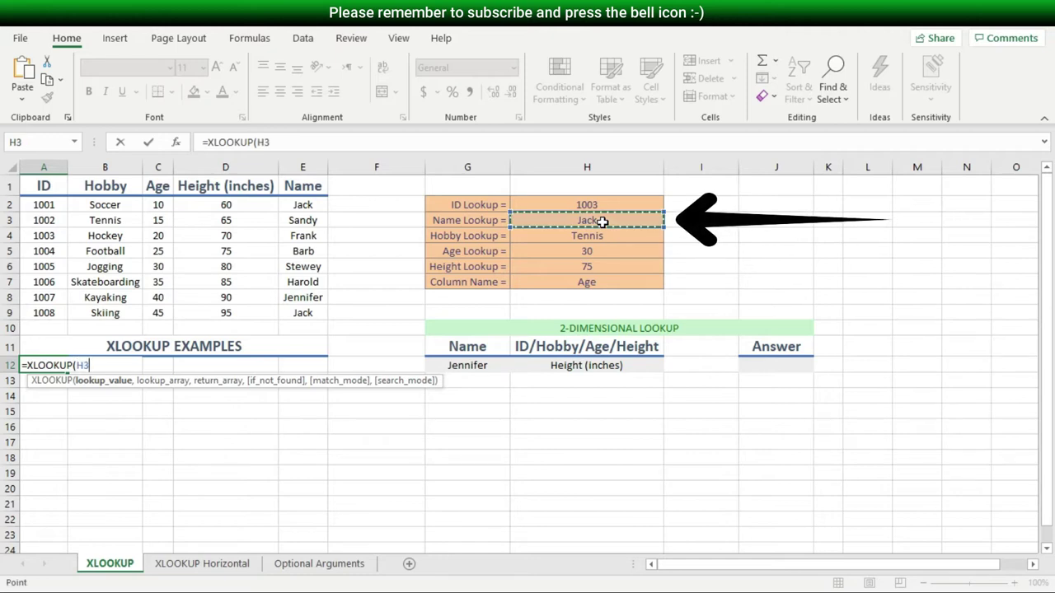
type(",")
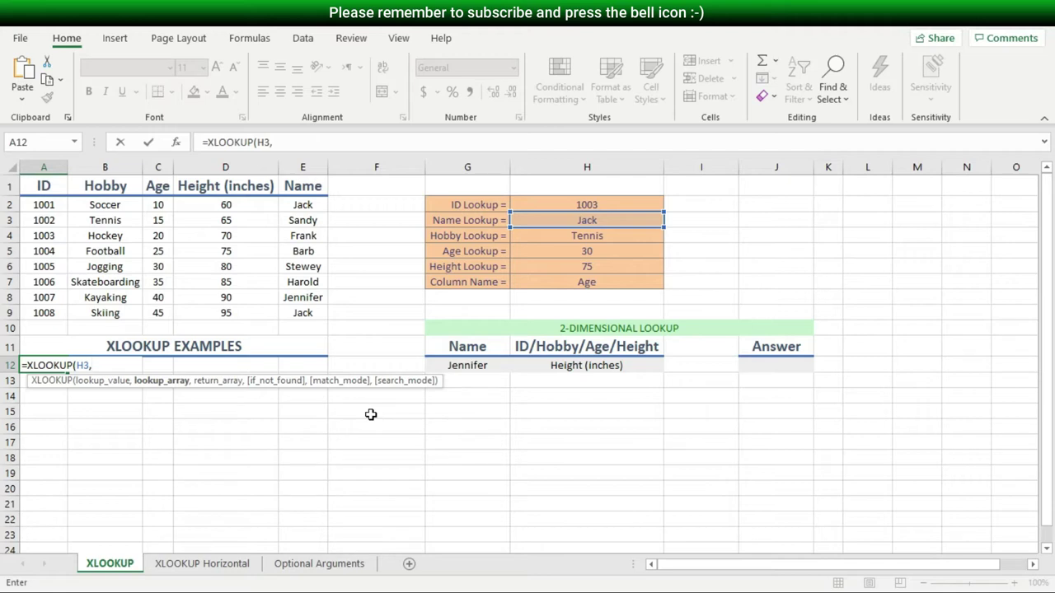
left_click_drag(307, 206, 302, 317)
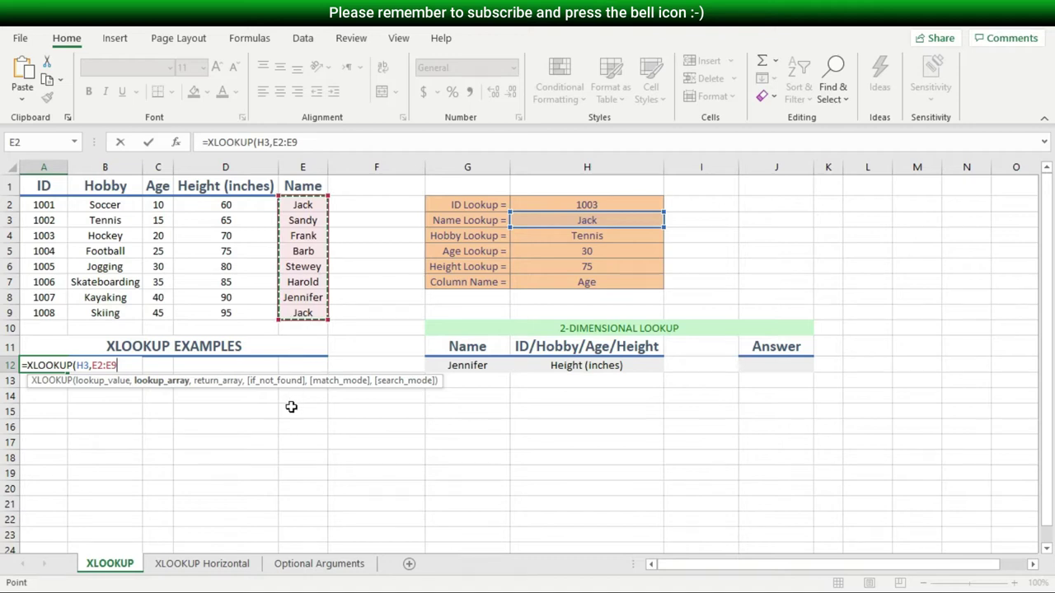
type(",")
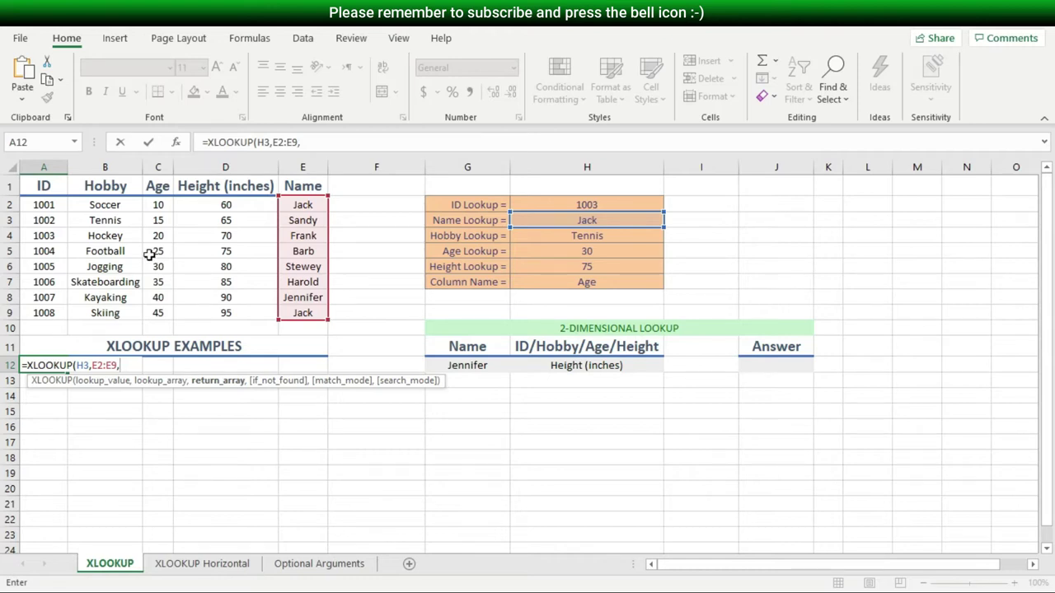
left_click_drag(106, 207, 105, 314)
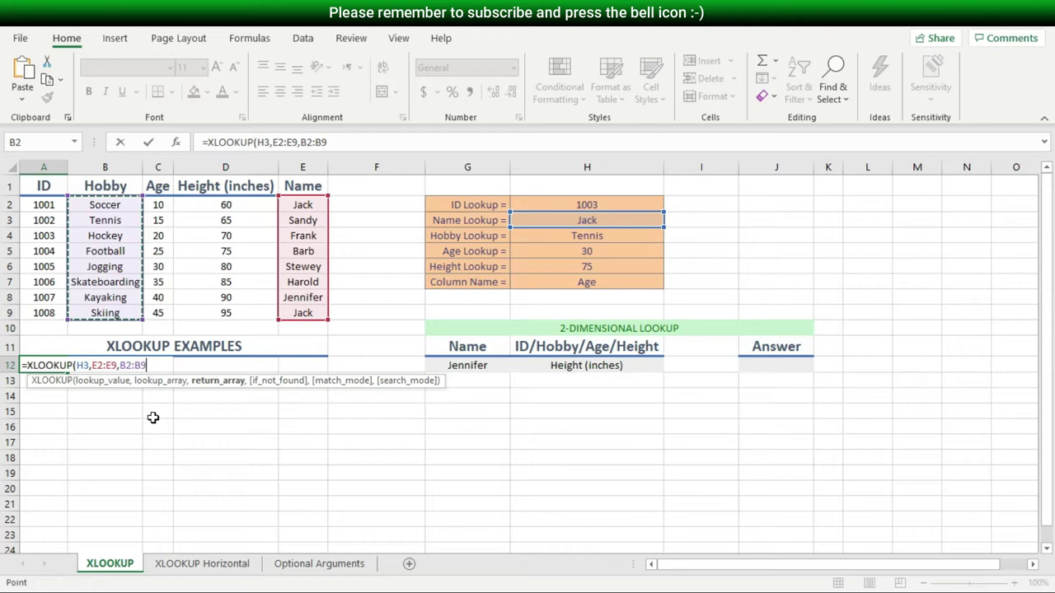
type(")")
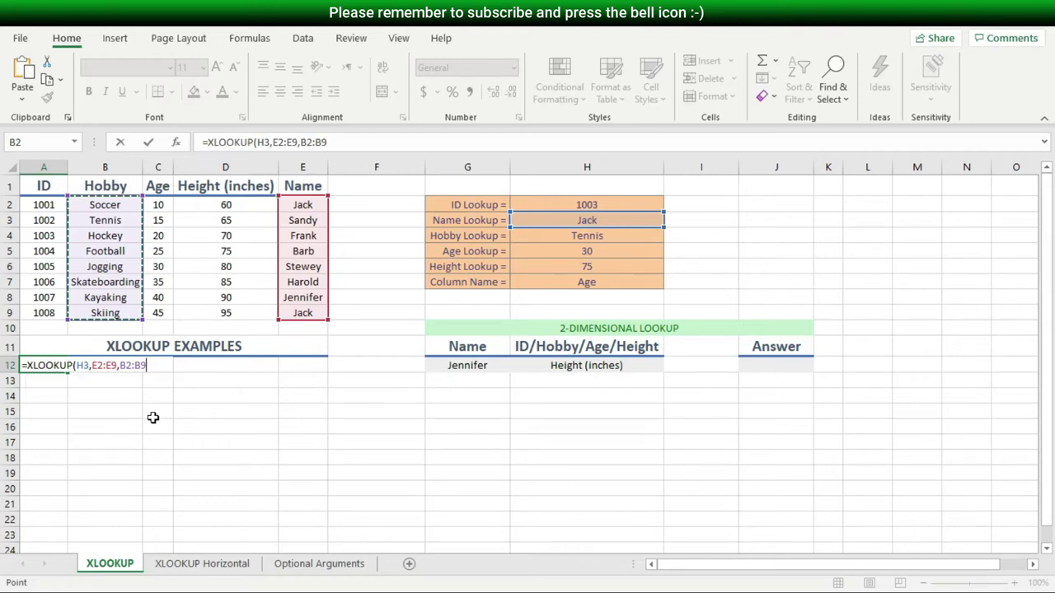
key("Return")
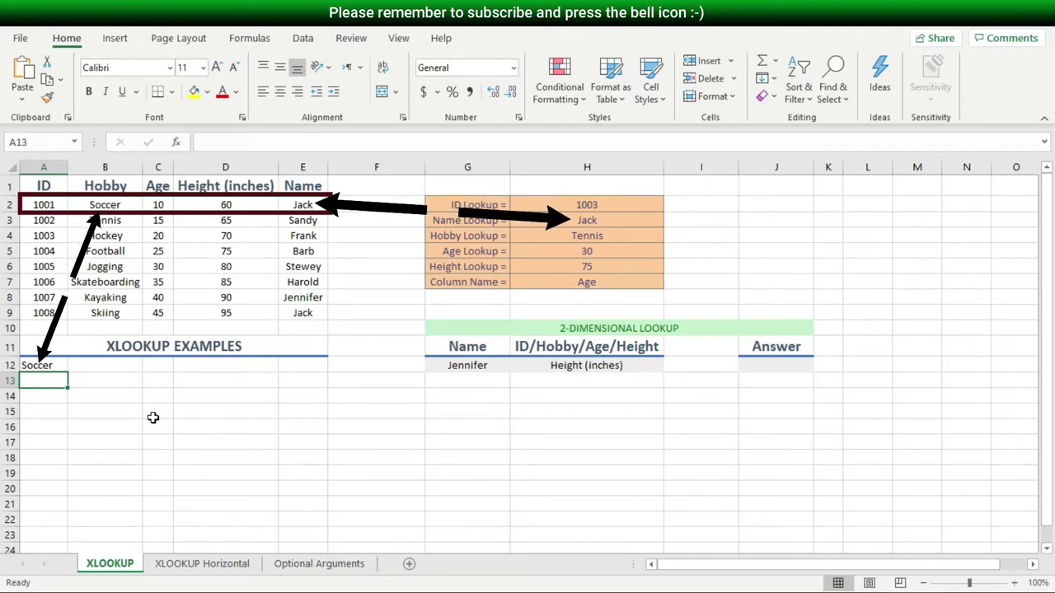
Pick Frank from the H3 name dropdown so A12 returns Hockey.
left_click(618, 215)
left_click(670, 221)
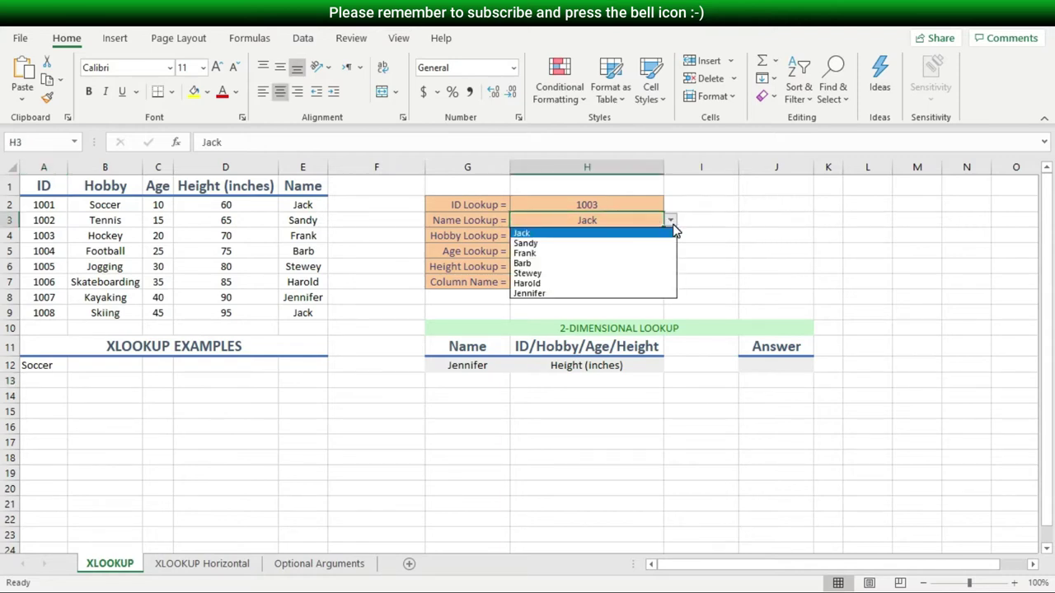
left_click(613, 254)
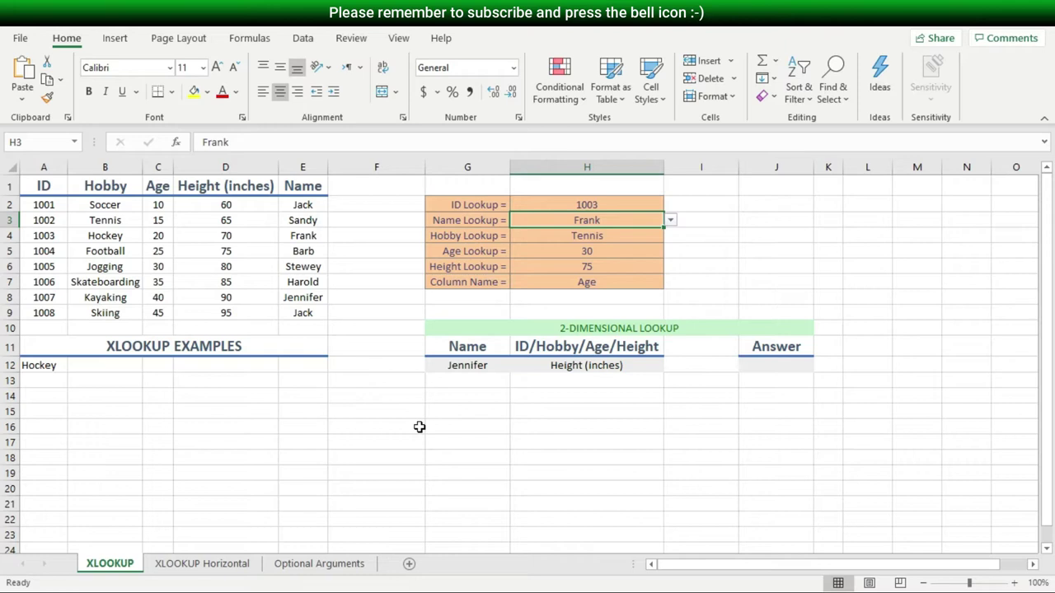
Go to the XLOOKUP Horizontal sheet, keep March in B5, and select B6.
left_click(197, 563)
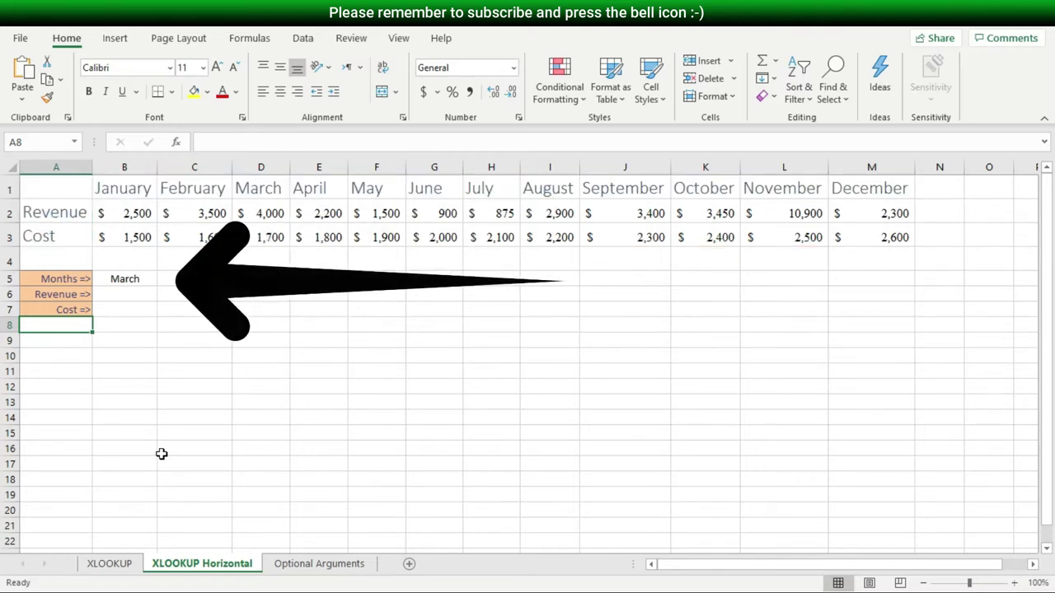
left_click(142, 279)
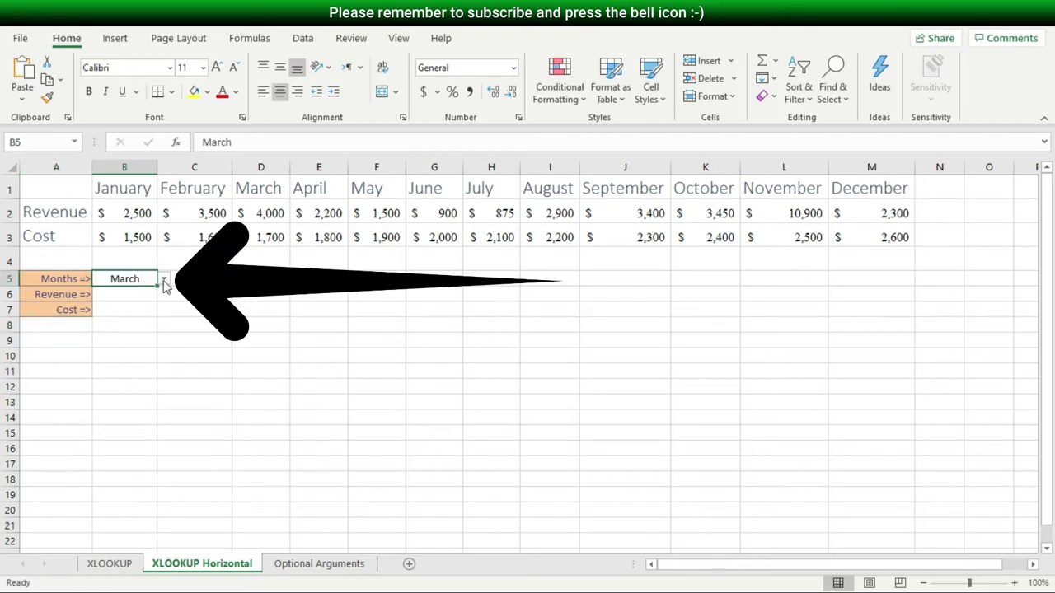
left_click(165, 281)
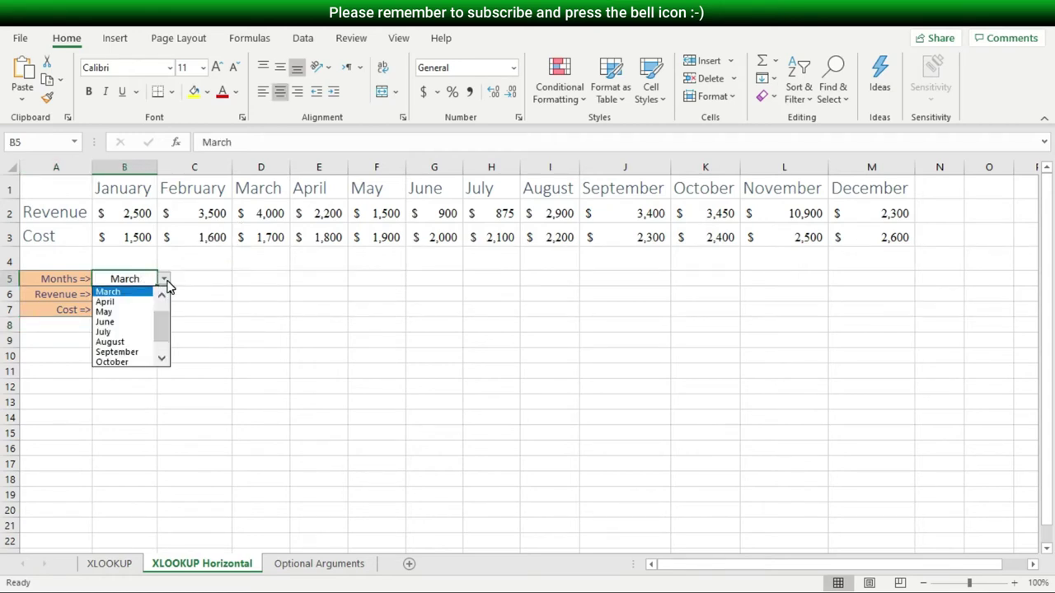
left_click(167, 282)
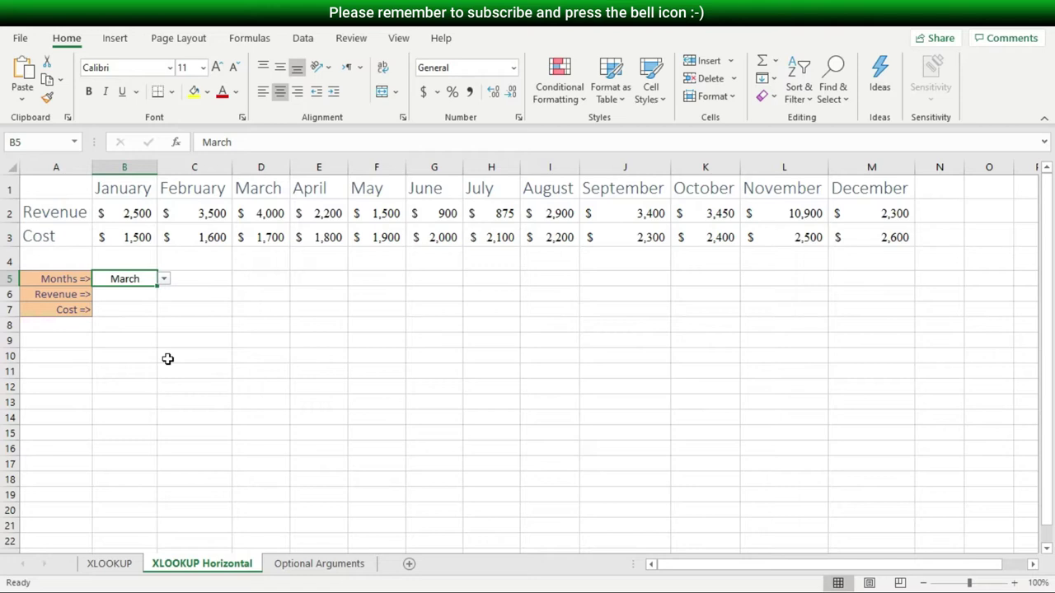
left_click(121, 296)
Enter =XLOOKUP(B5,B1:M1,B2:M2) in B6 to return March revenue, $4,000.00.
type("=")
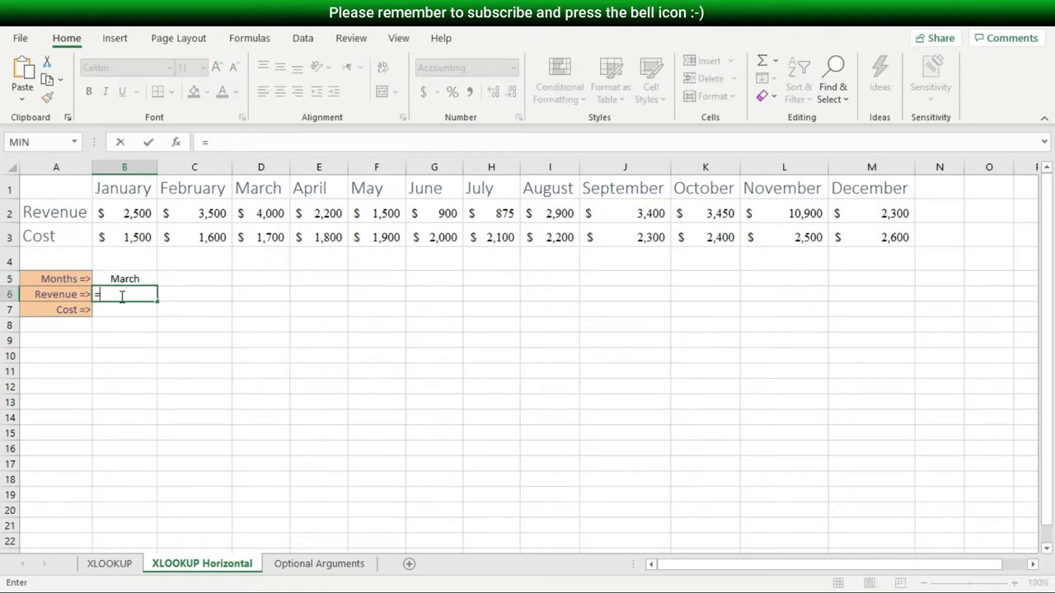
type("xl")
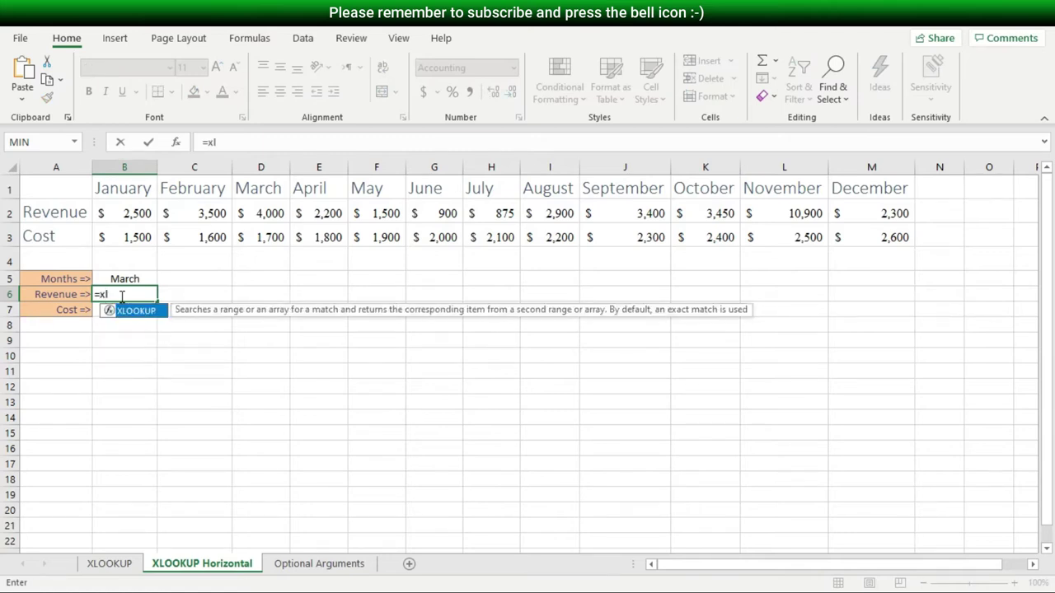
key("Tab")
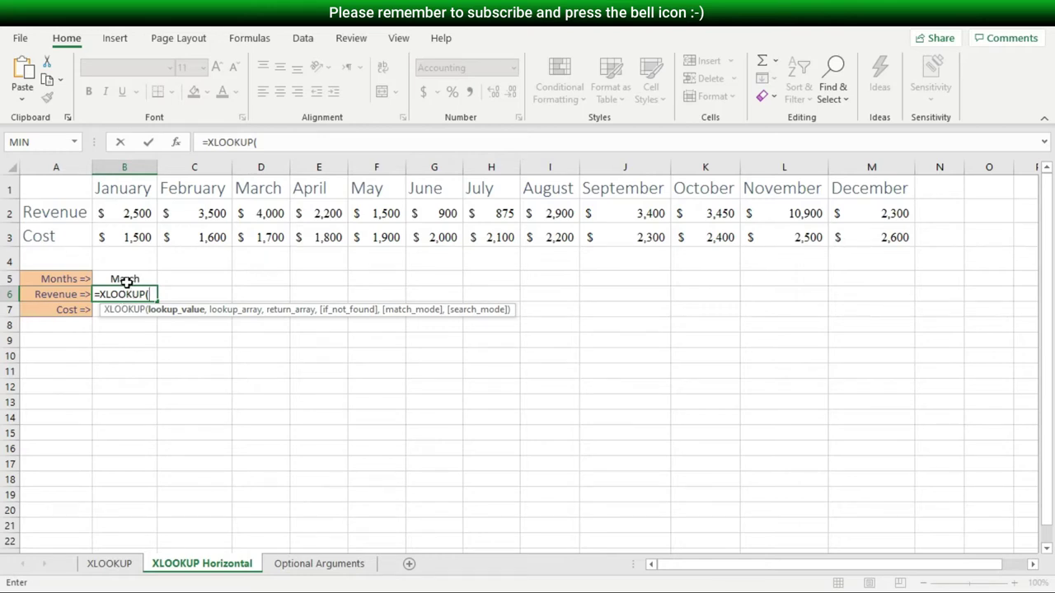
left_click(125, 281)
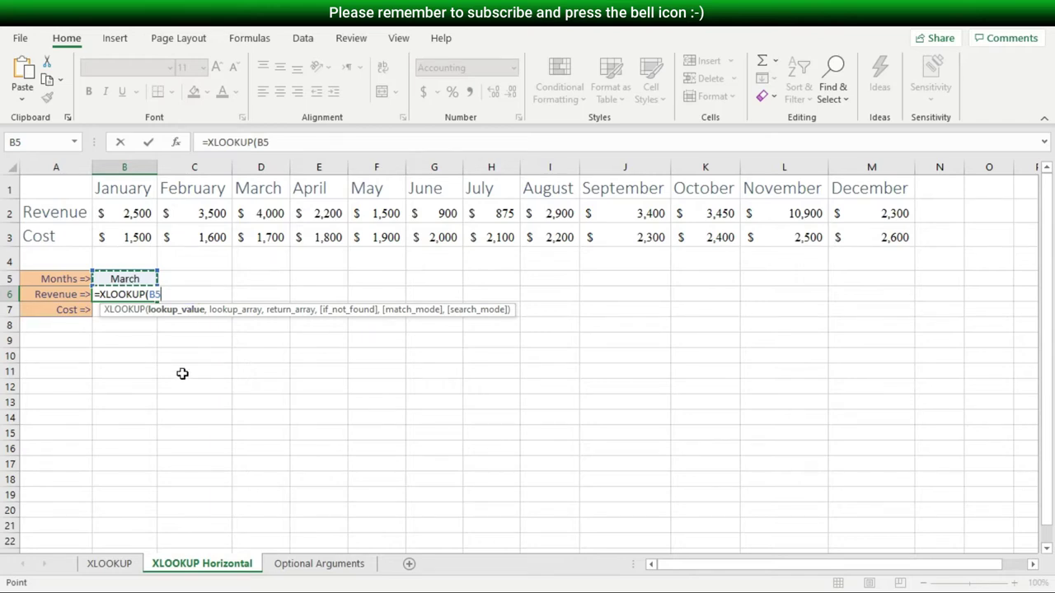
type(",")
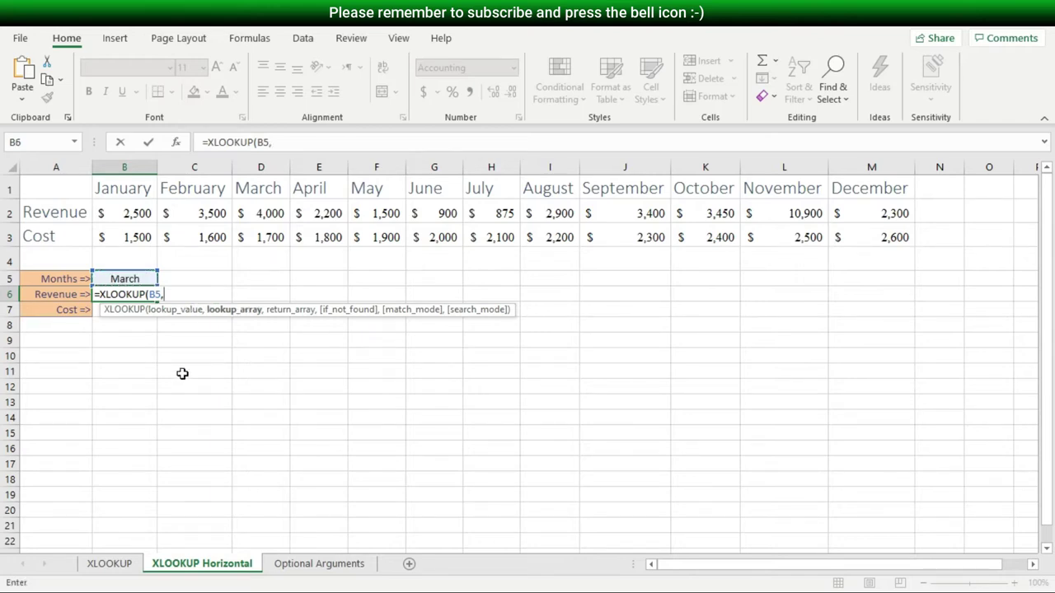
left_click_drag(124, 188, 857, 190)
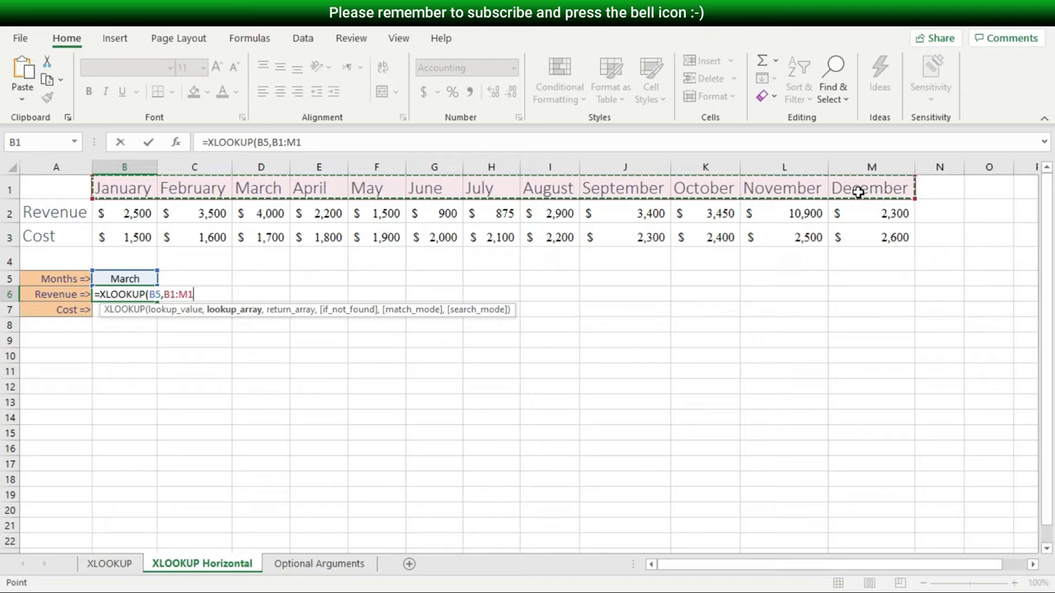
type(",")
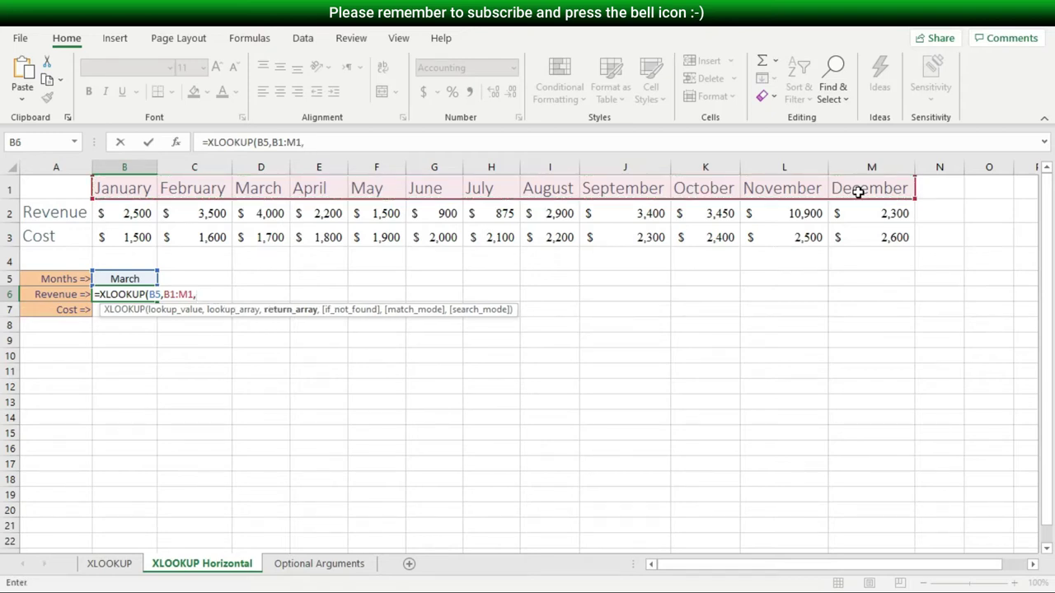
left_click_drag(132, 213, 876, 219)
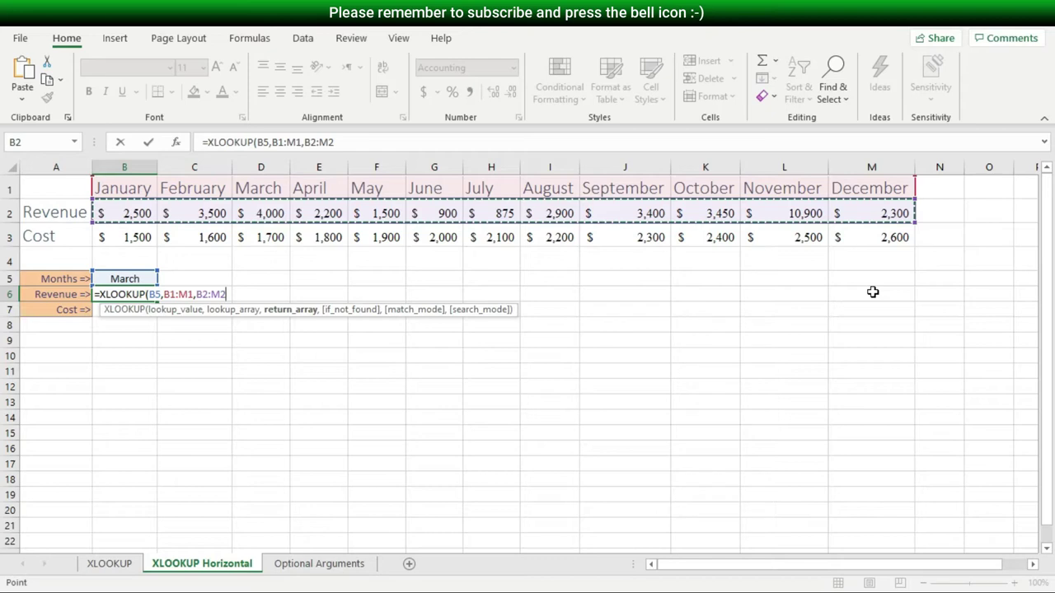
key("Return")
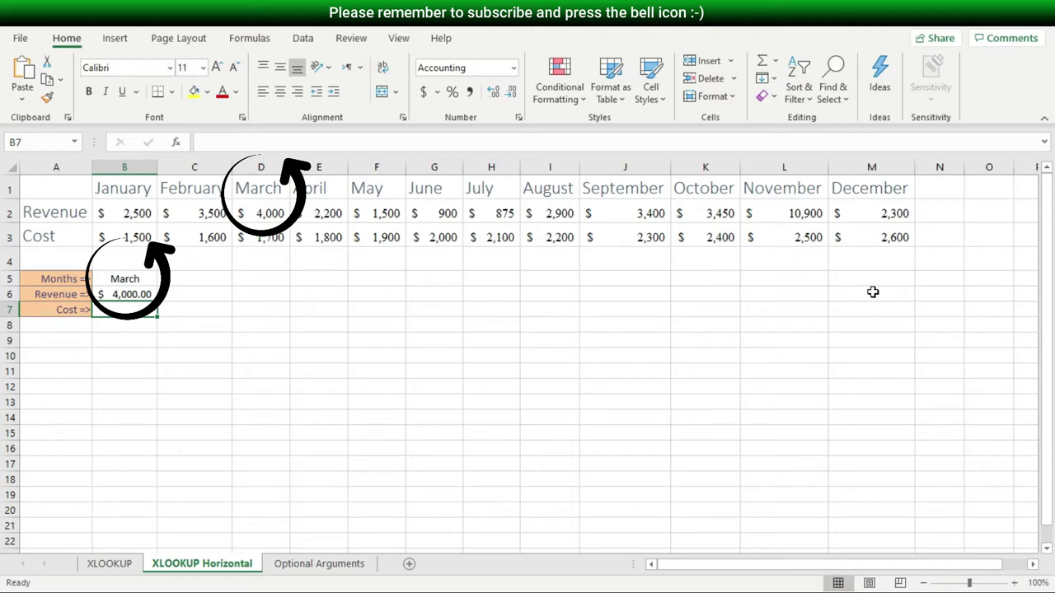
Change the B5 month to August so B6 shows $2,900.00, then select B7.
left_click(131, 280)
left_click(165, 284)
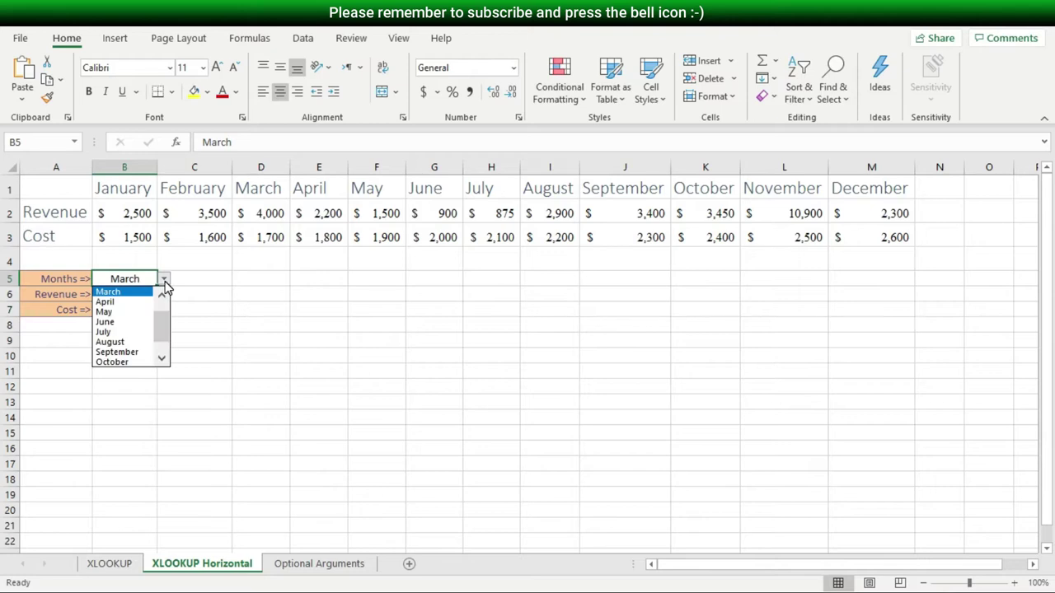
left_click(125, 342)
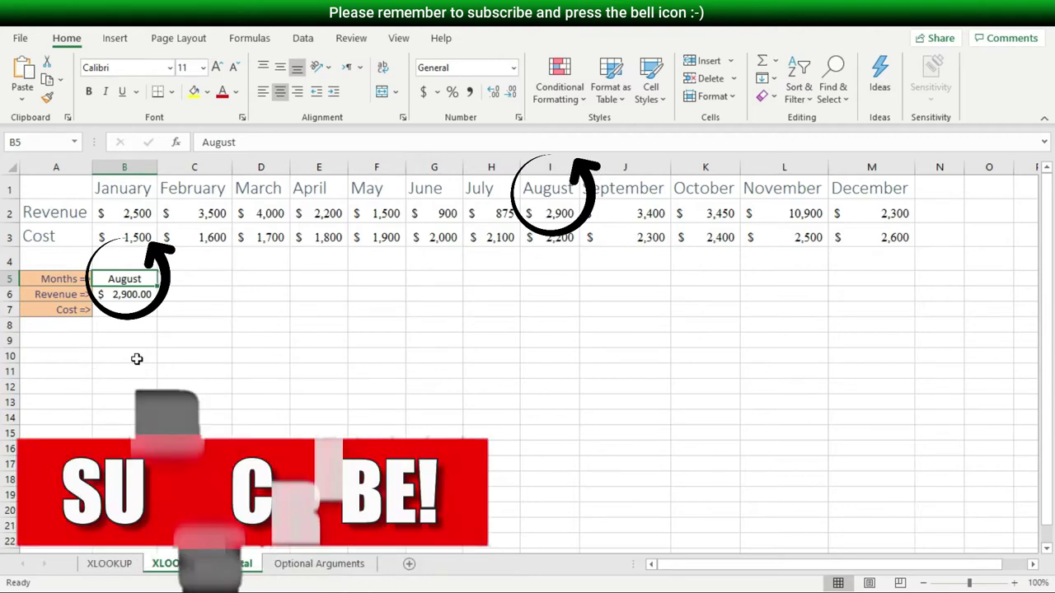
left_click(119, 313)
Enter =XLOOKUP(B5,B1:M1,B3:M3) in B7 to return August's cost, $2,200.00.
type("=")
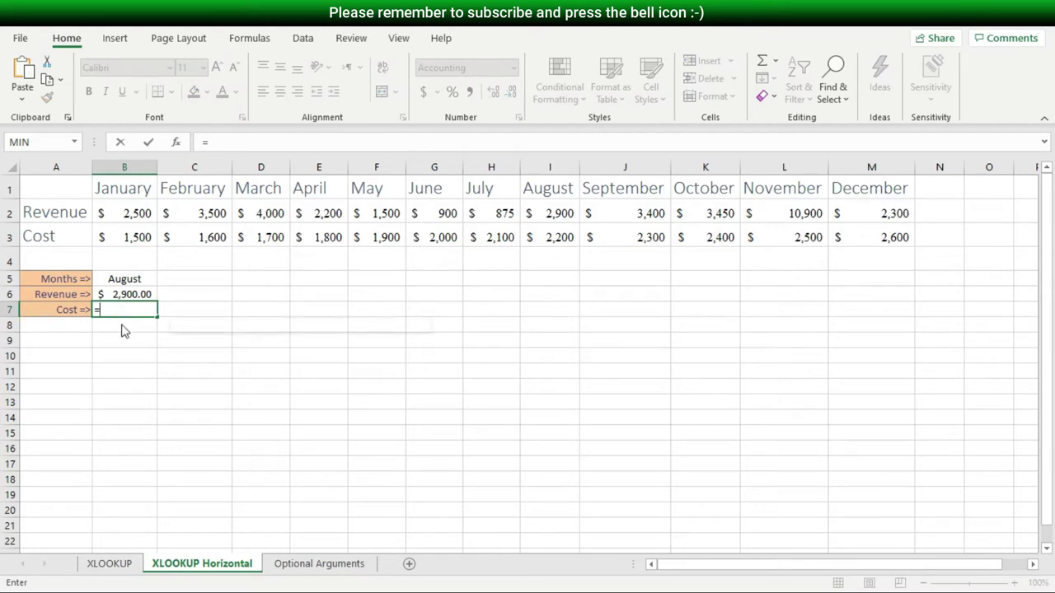
type("xl")
key("Tab")
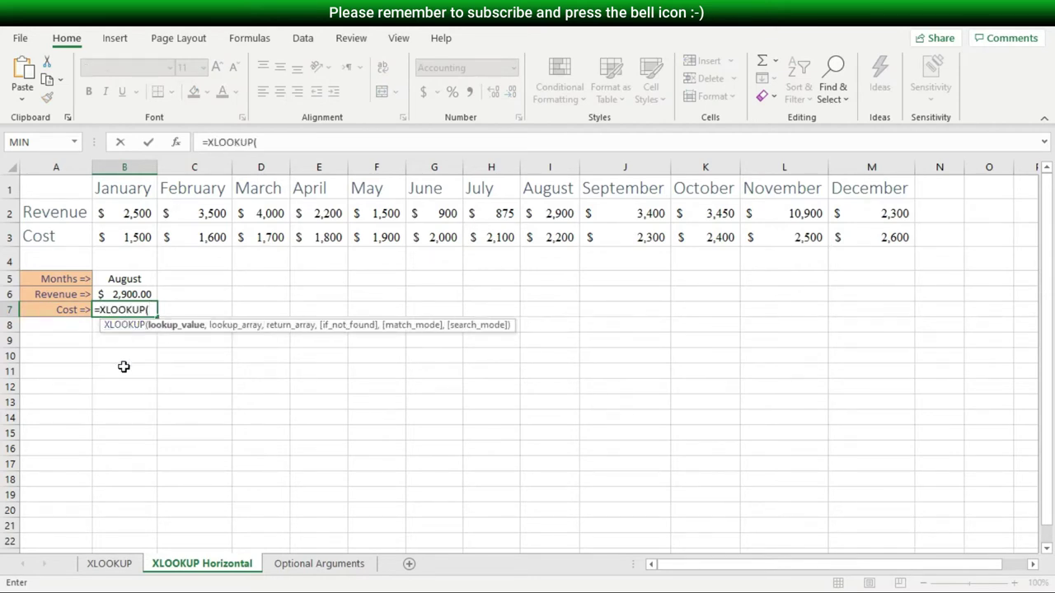
left_click(132, 280)
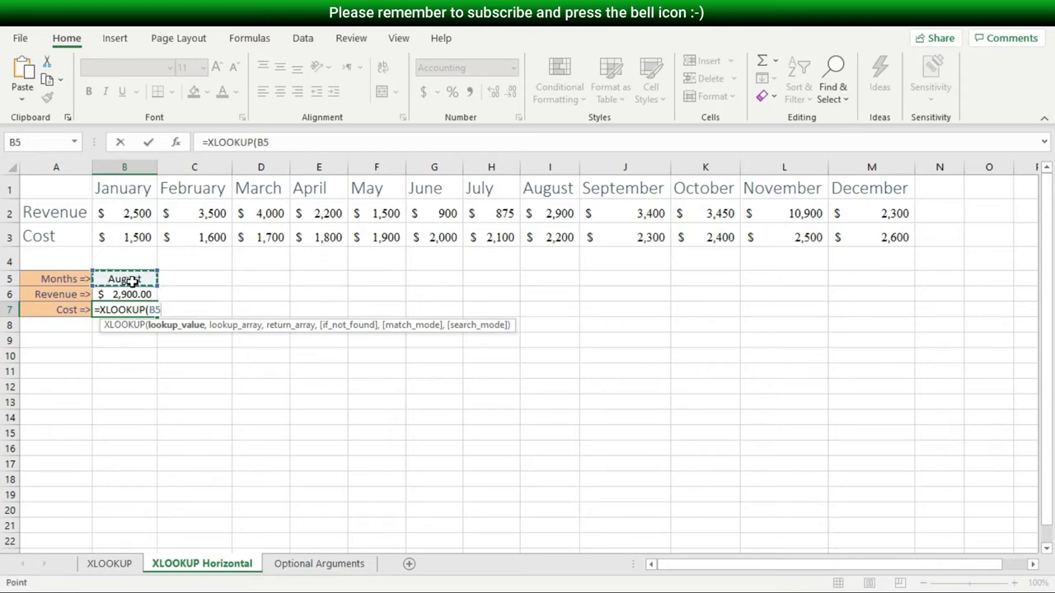
type(",")
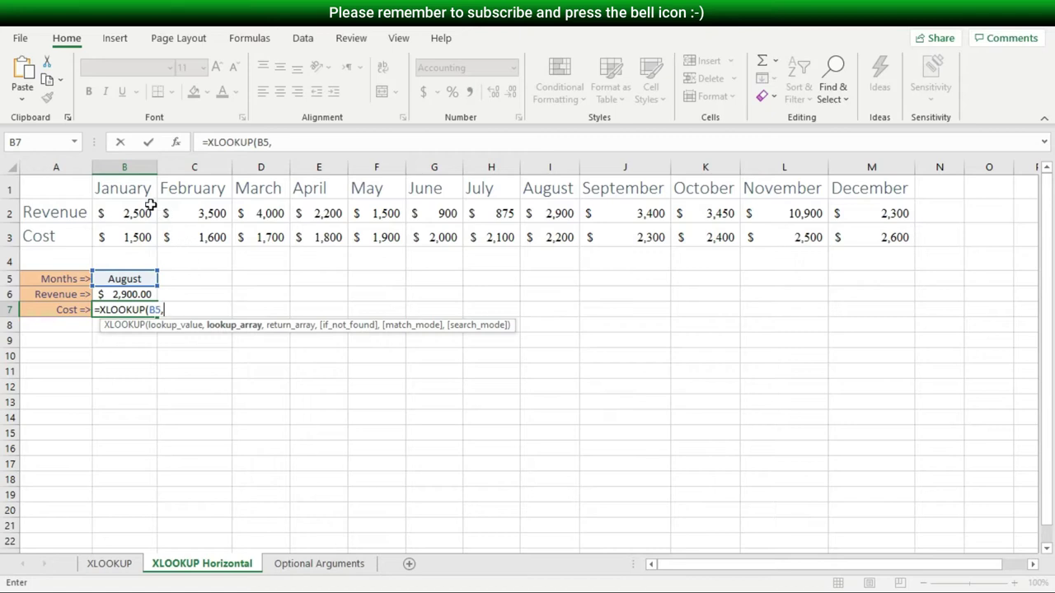
left_click_drag(132, 189, 867, 191)
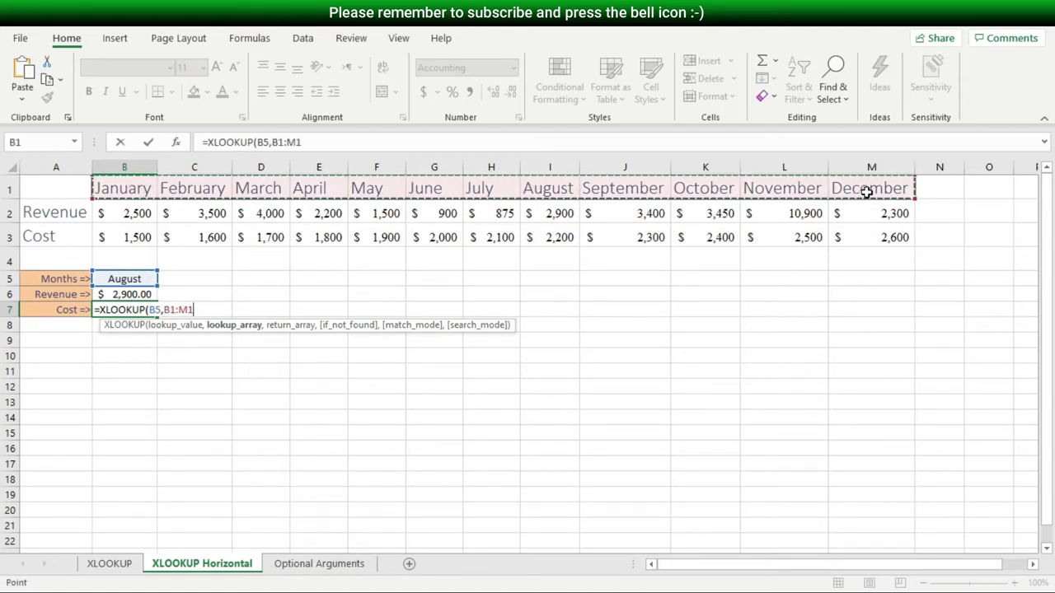
type(",")
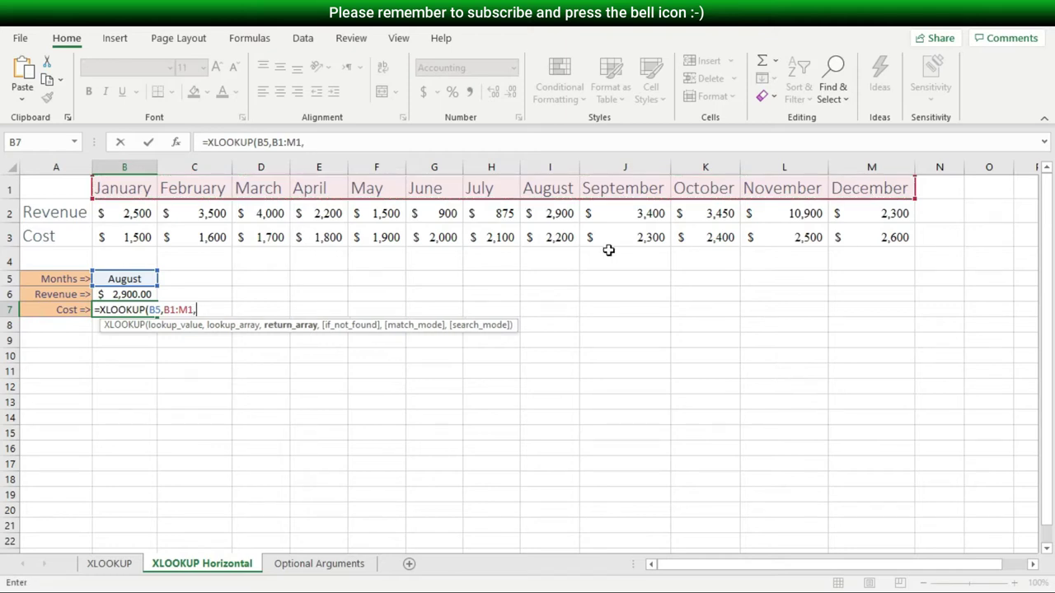
left_click_drag(127, 238, 856, 238)
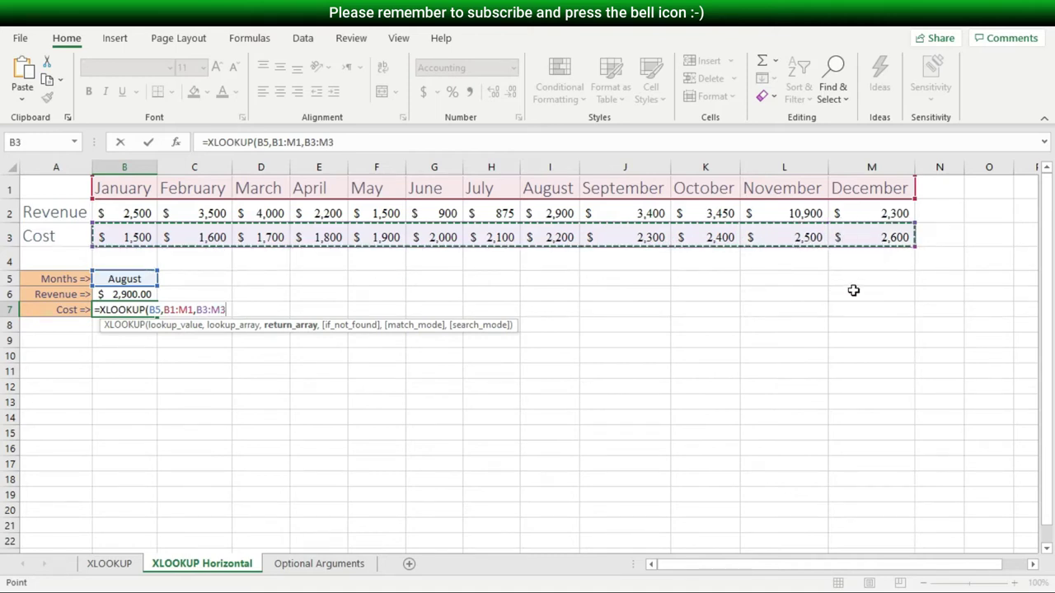
key("Return")
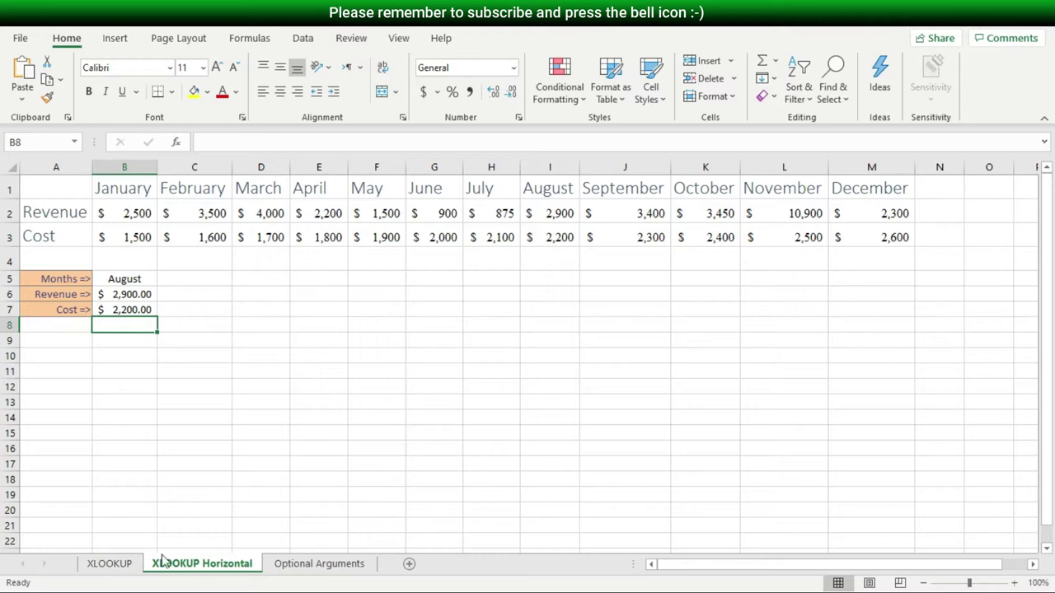
Return to the XLOOKUP sheet and start a formula with =xl in cell A13.
left_click(131, 570)
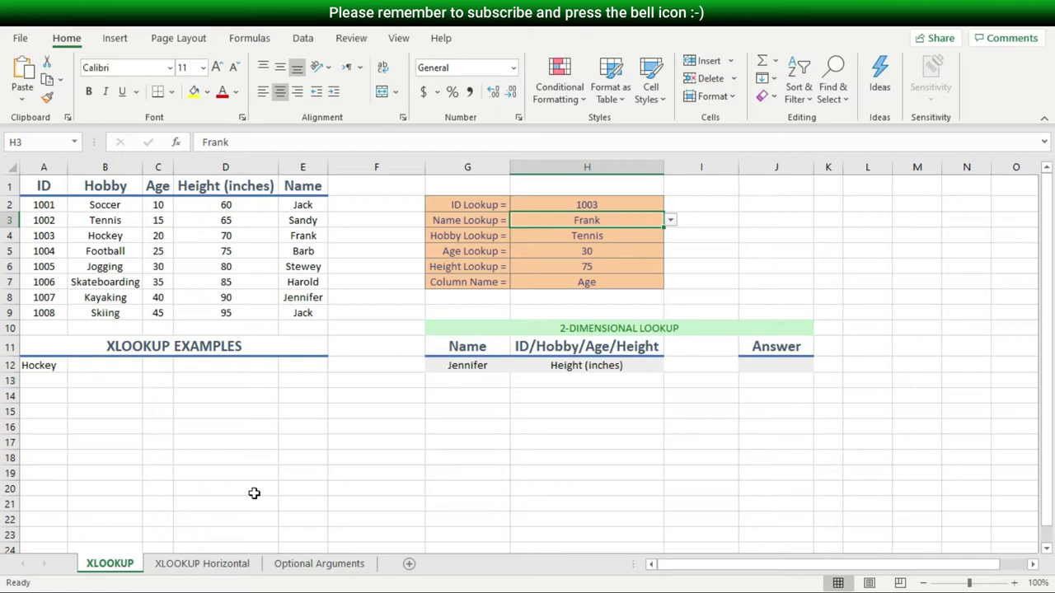
left_click(51, 382)
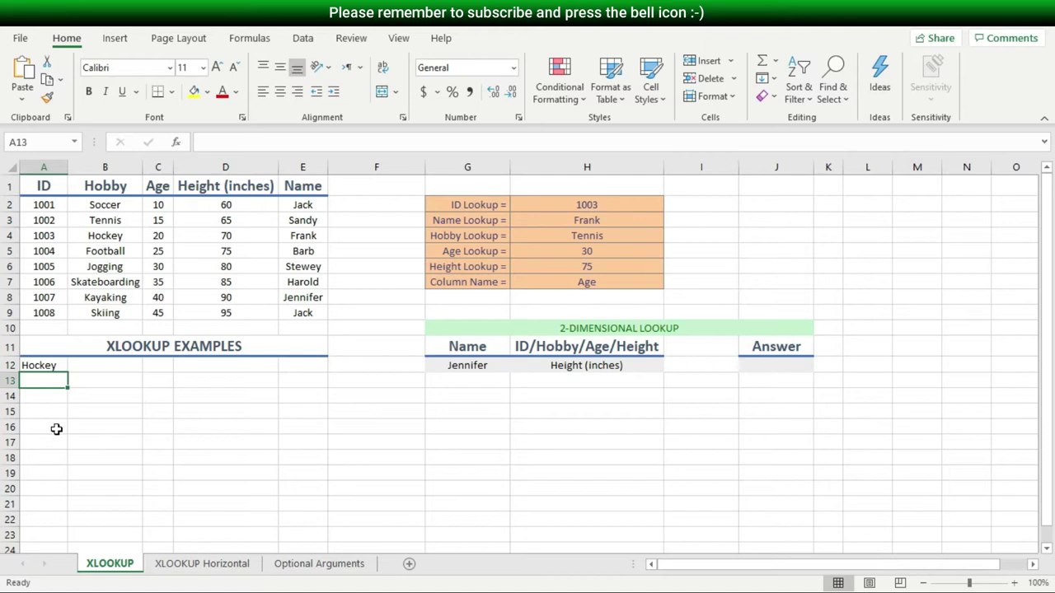
type("=")
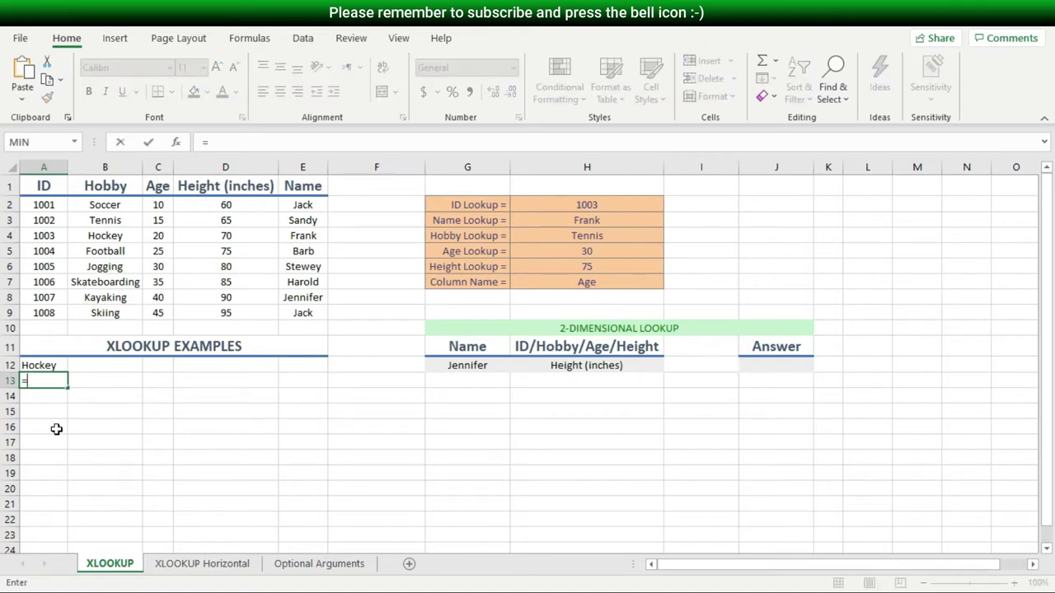
type("xl")
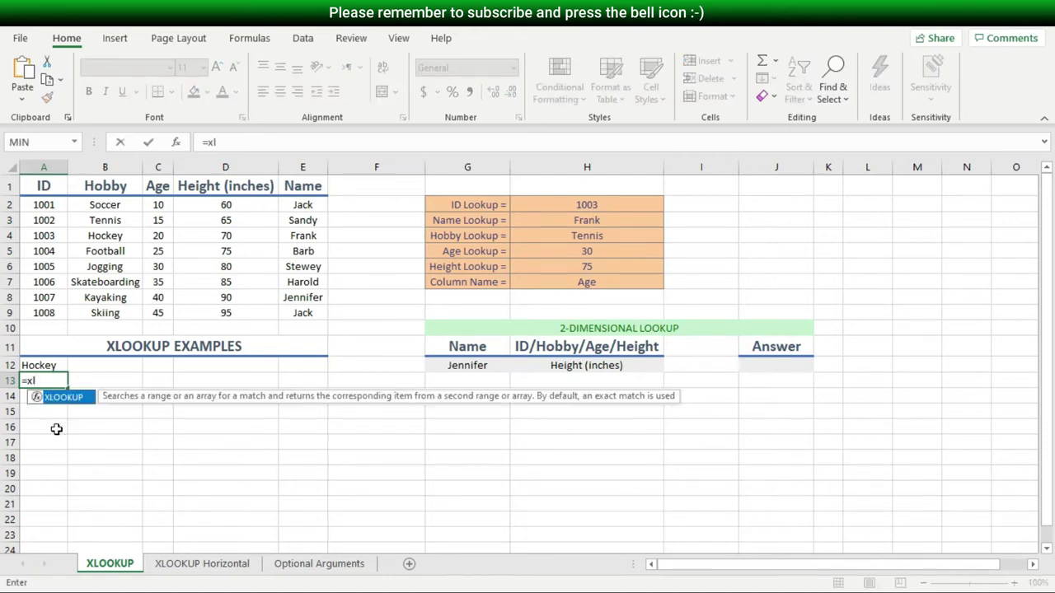
Complete A13 as =XLOOKUP(H3,E2:E9,C2:C9), returning Frank's age, 20.
key("Tab")
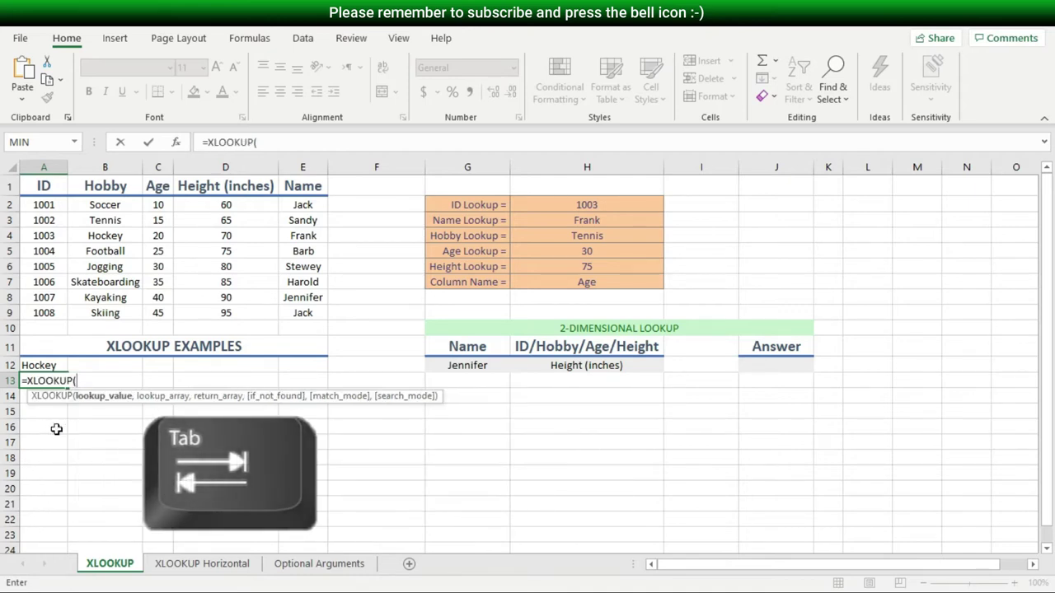
left_click(580, 223)
type(",")
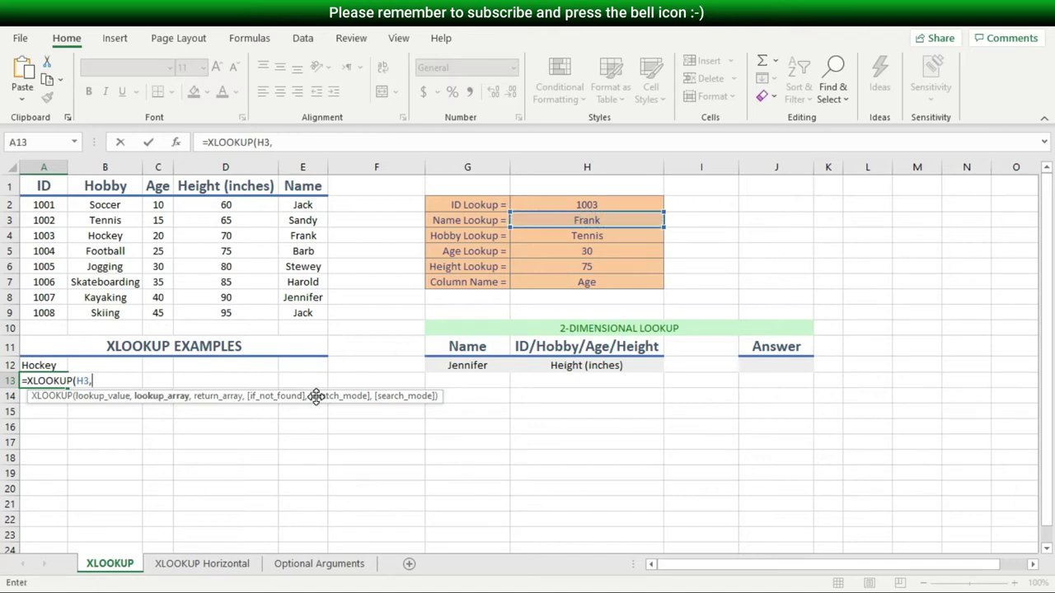
left_click_drag(304, 206, 305, 310)
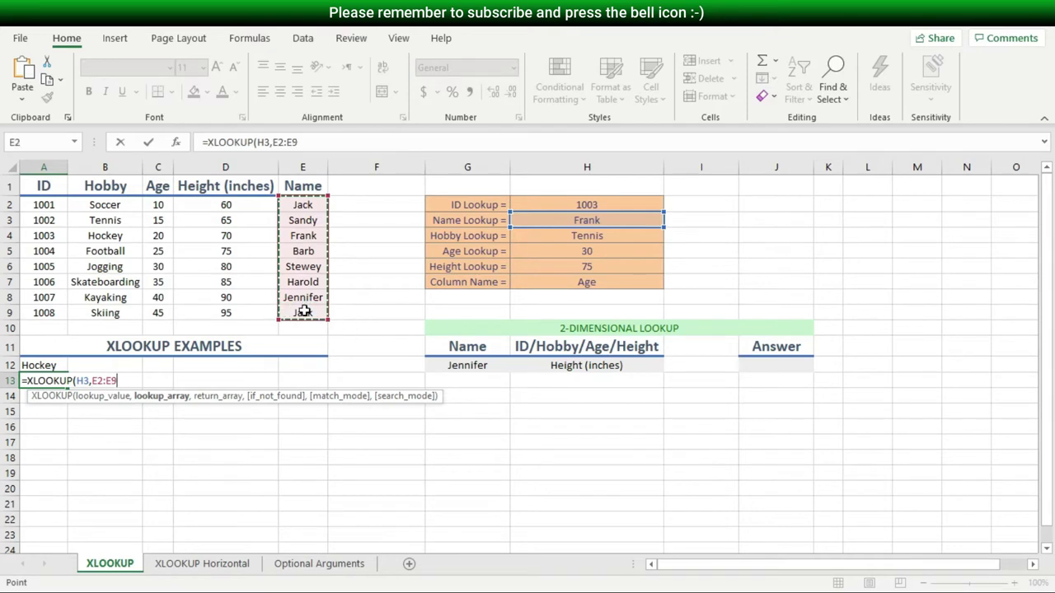
type(",")
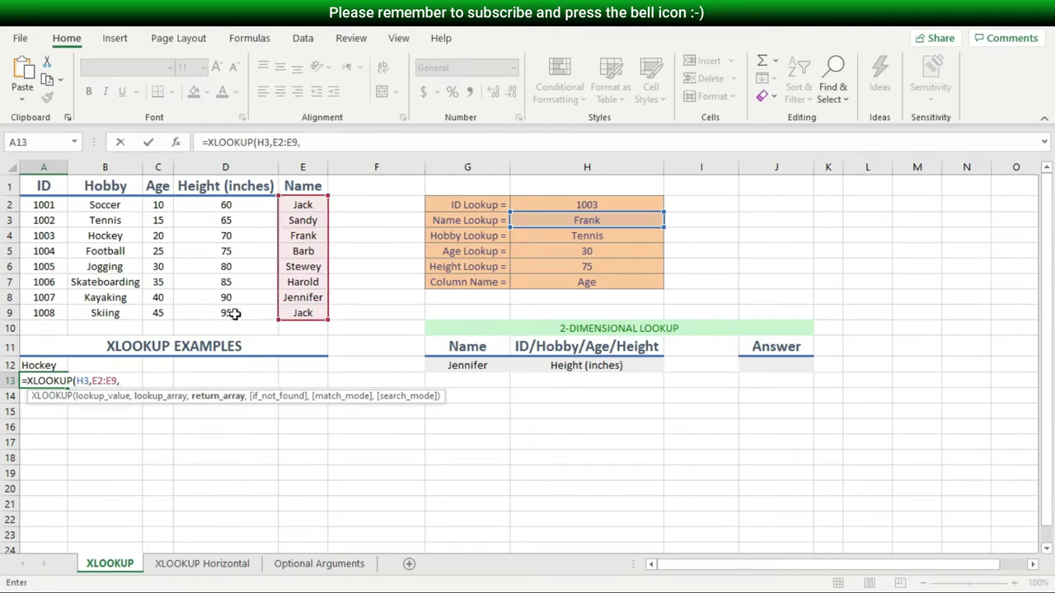
left_click_drag(161, 208, 157, 314)
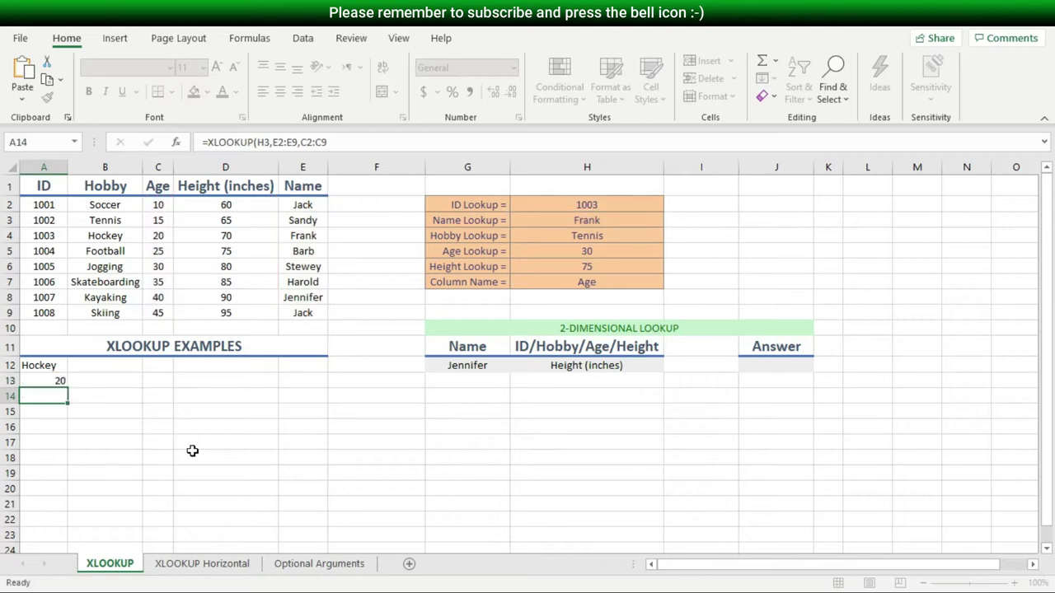
key("Return")
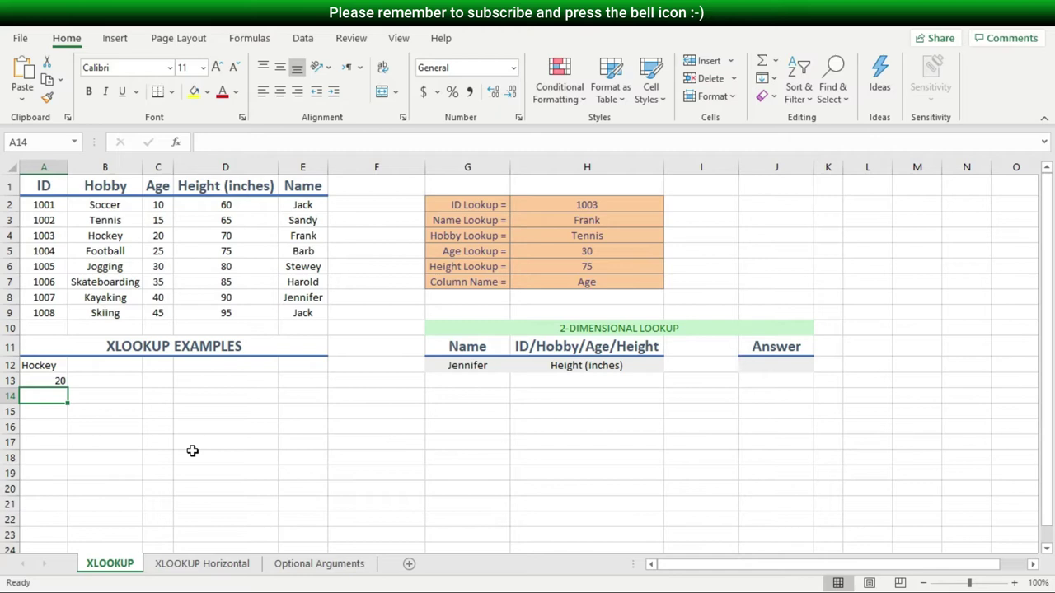
Enter =XLOOKUP(H2,A2:A9,D2:D9) in A14 to return height 70, then select J12.
type("=")
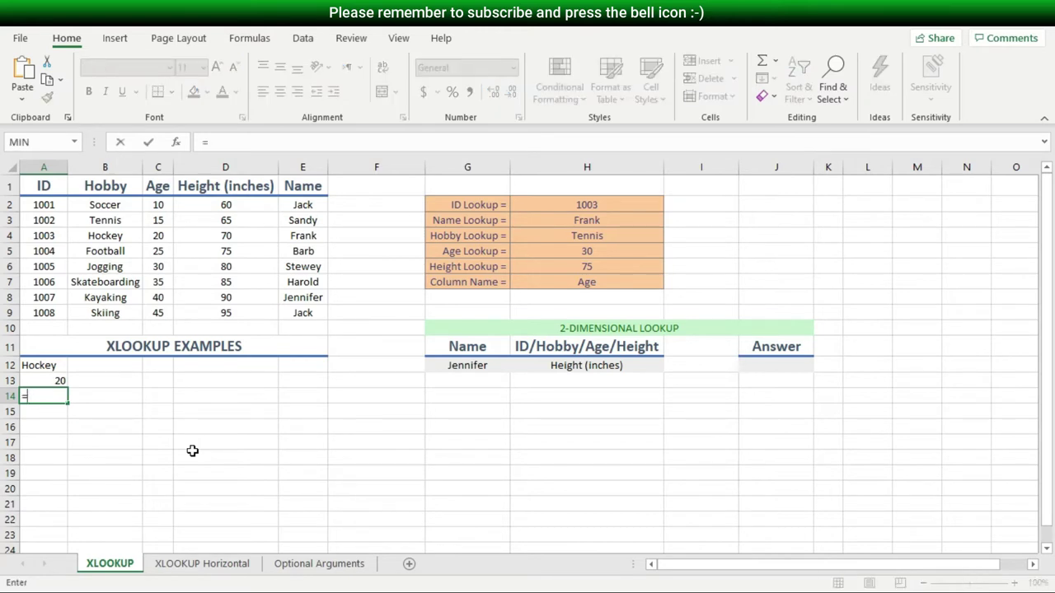
type("xl")
key("Tab")
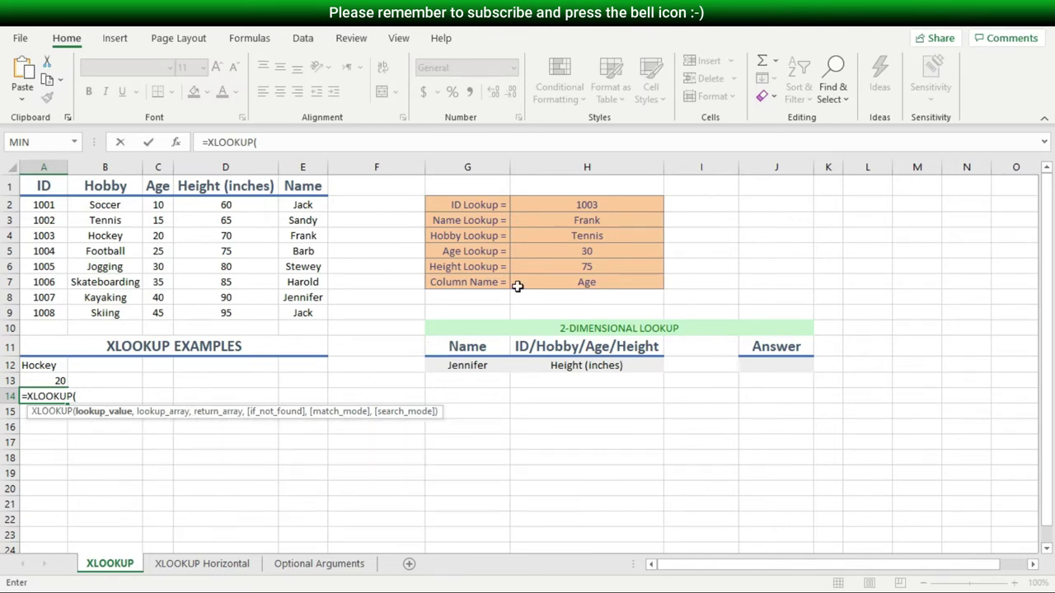
left_click(602, 204)
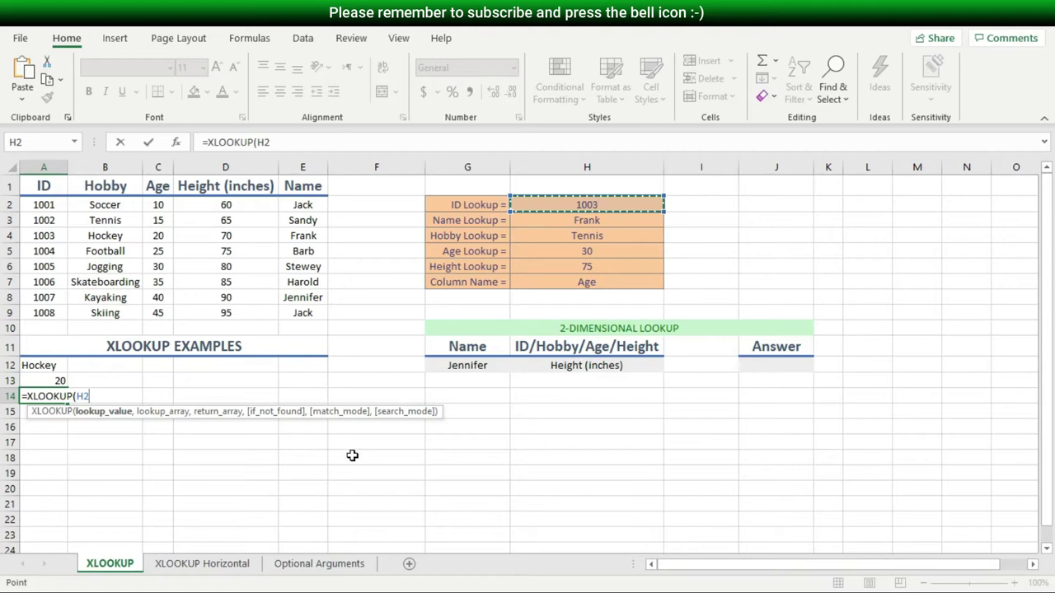
type(",")
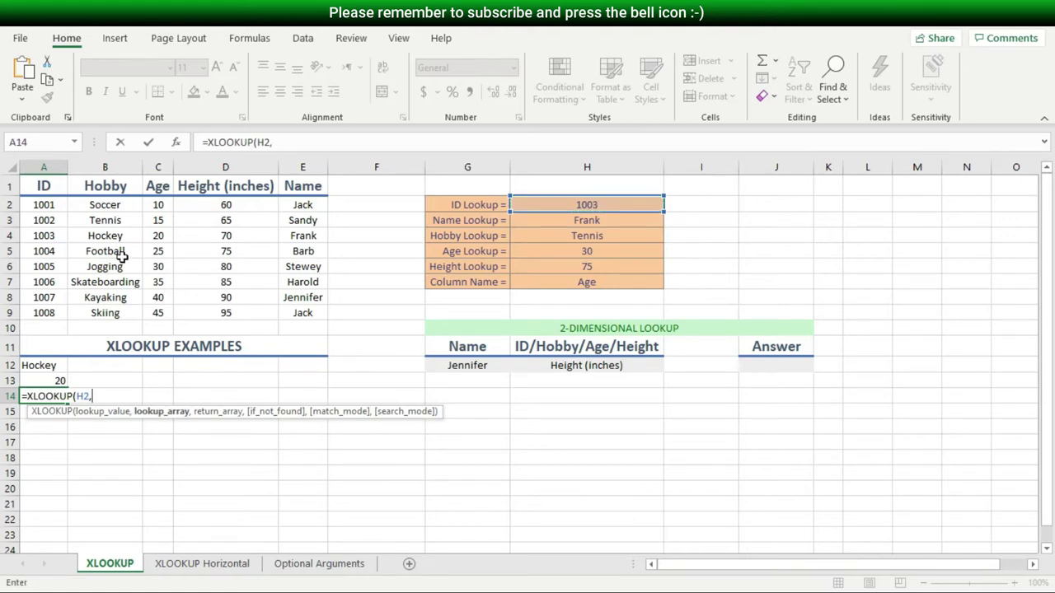
left_click_drag(48, 207, 47, 313)
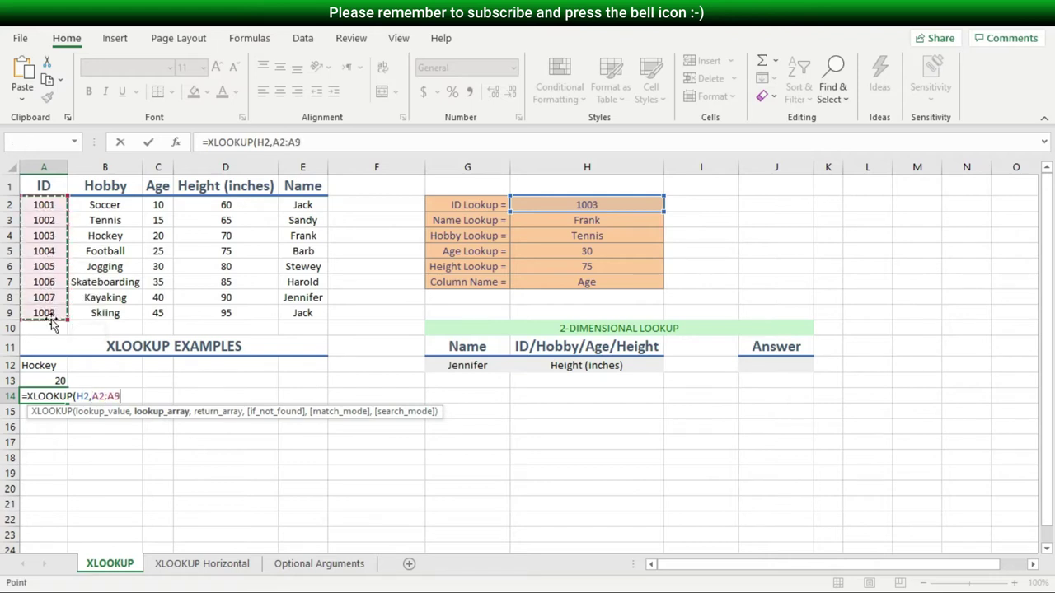
type(",")
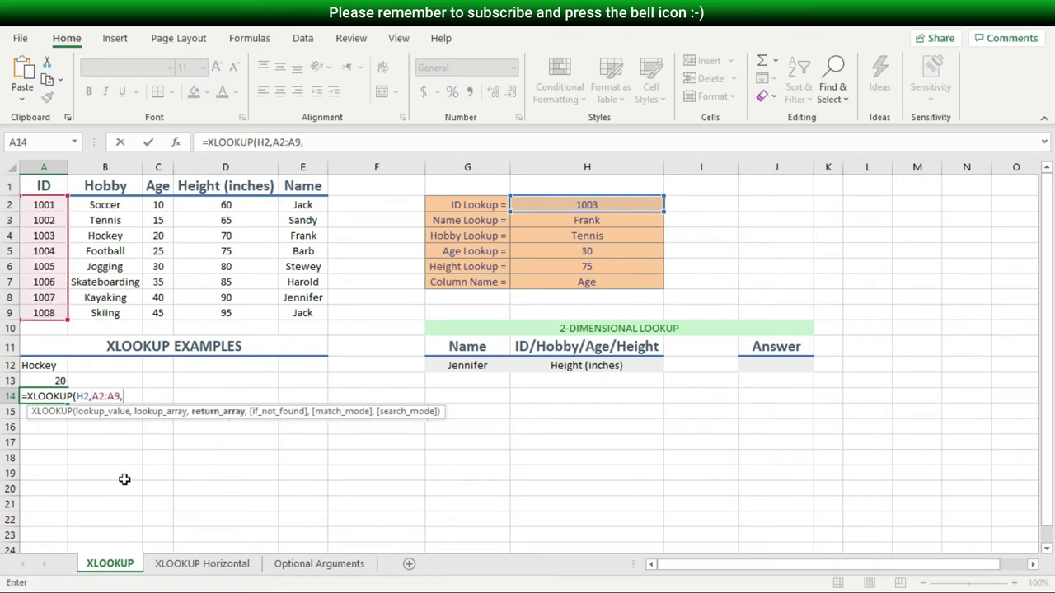
left_click_drag(218, 204, 222, 310)
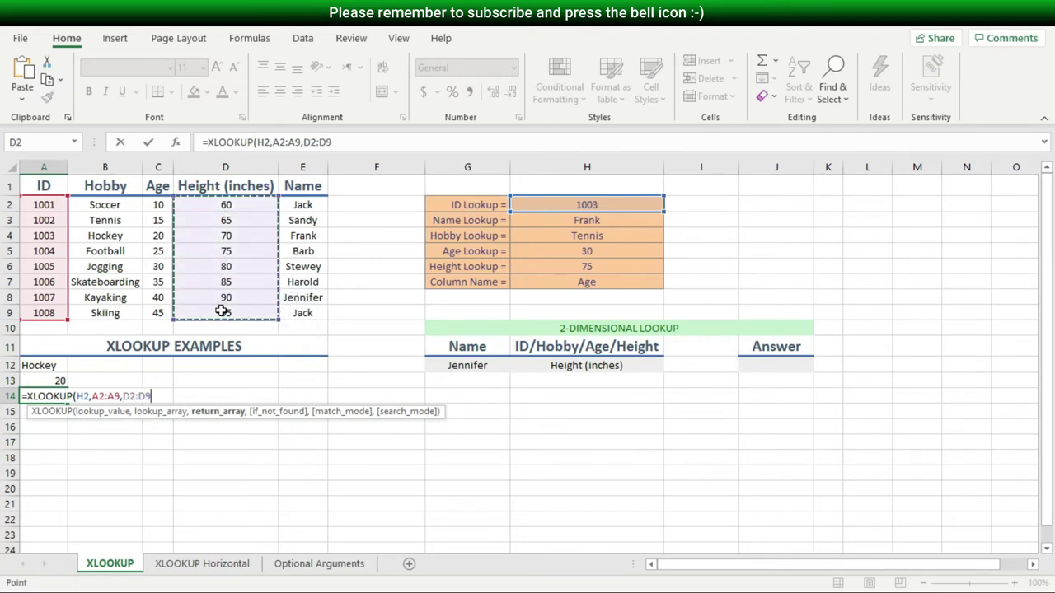
key("Return")
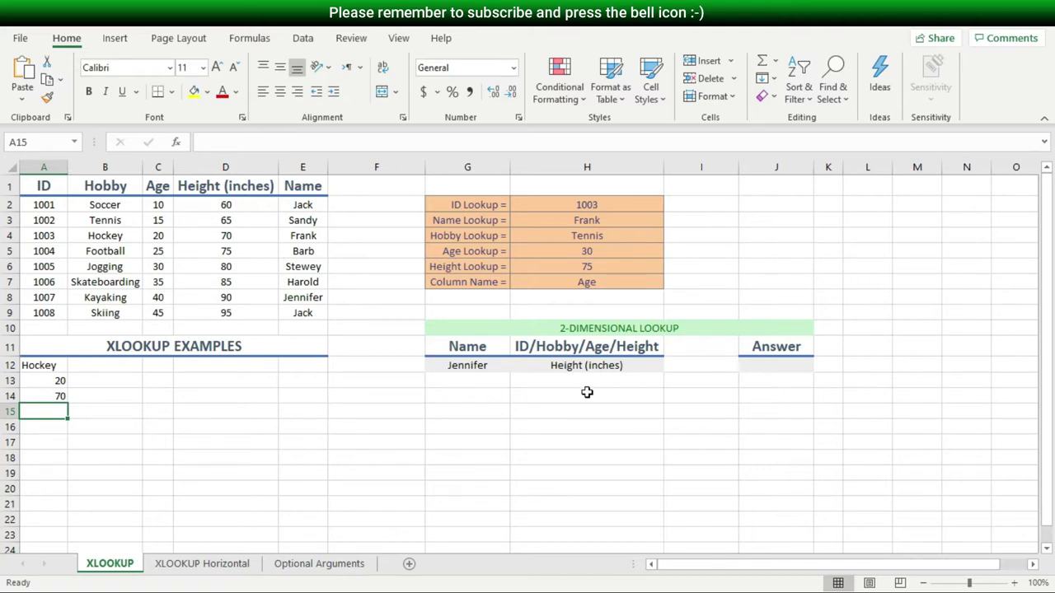
left_click(754, 365)
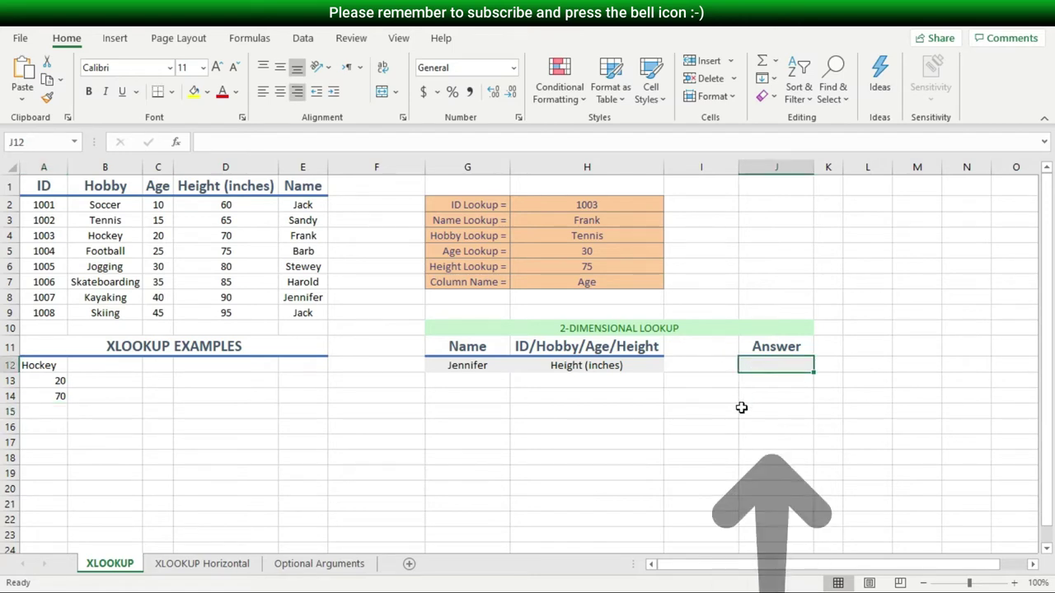
Start J12's XLOOKUP using G12 as the lookup value and names E2:E9 as the lookup range.
type("=xl")
key("Tab")
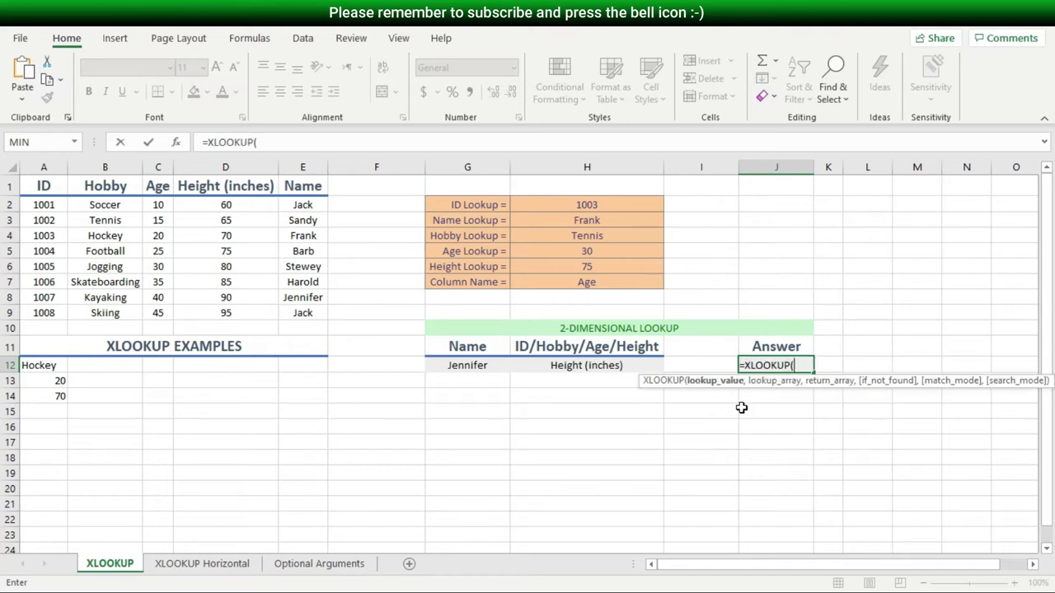
left_click(453, 365)
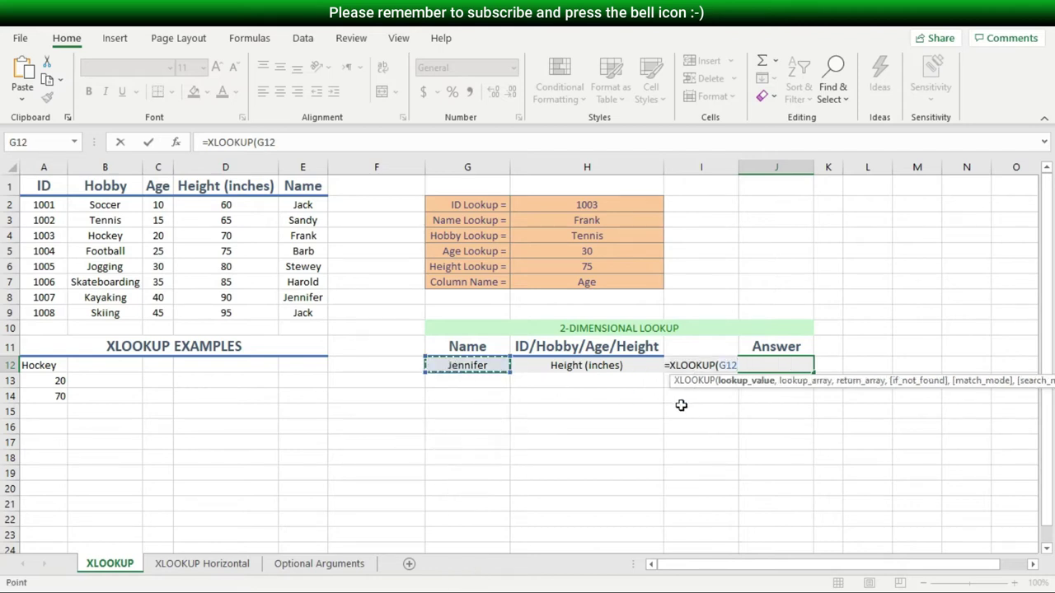
type(",")
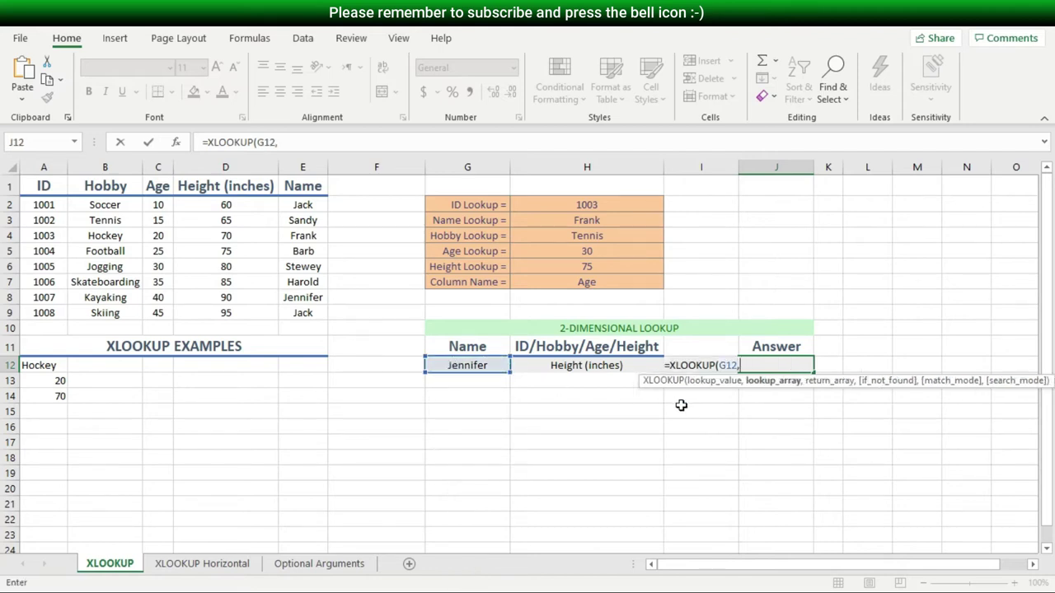
left_click_drag(302, 206, 302, 311)
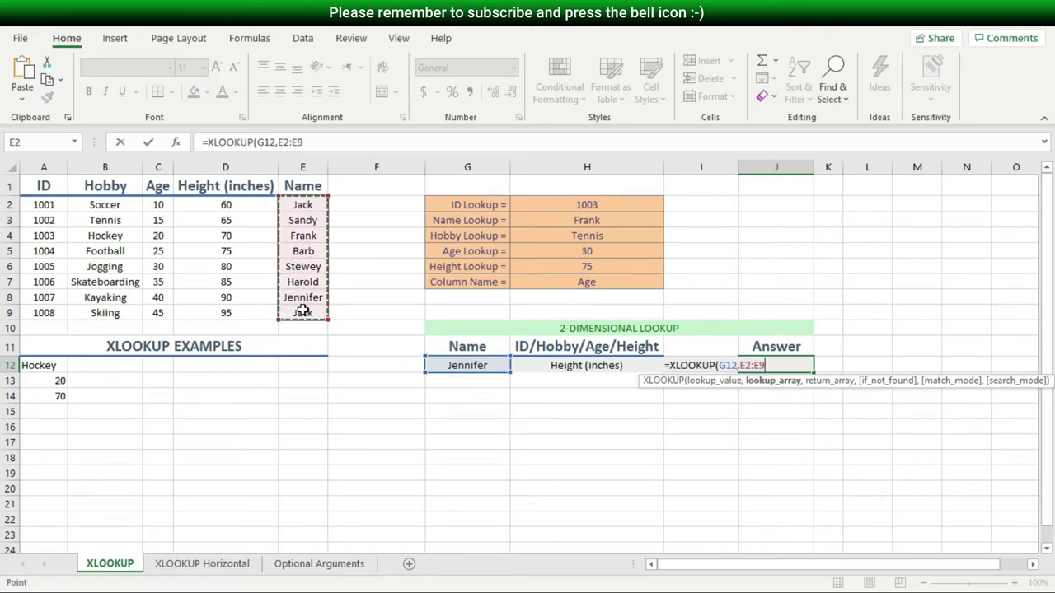
type(",")
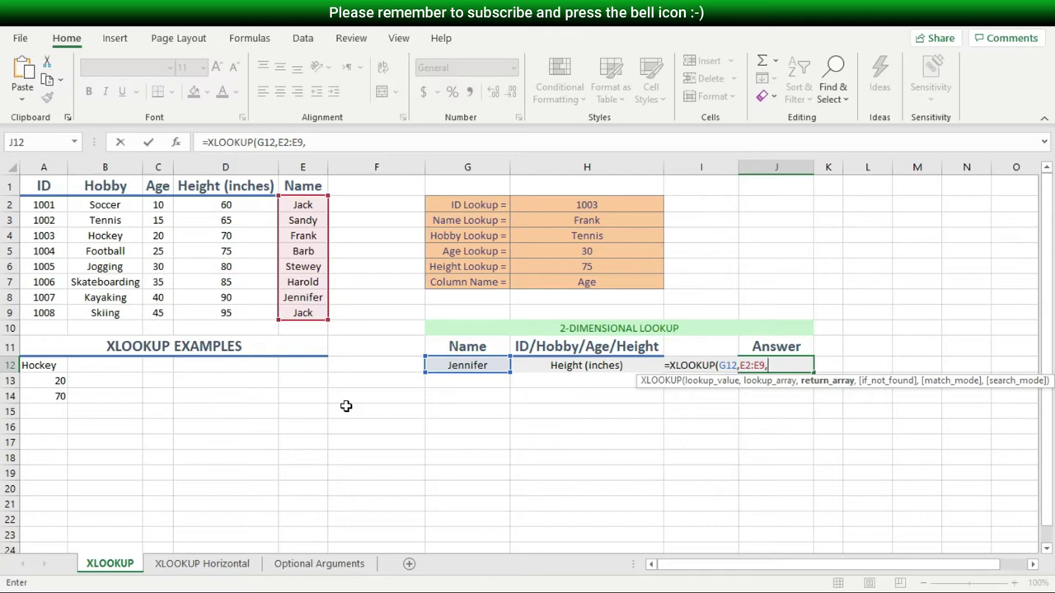
Nest XLOOKUP(H12,A1:D1,A2:D9) as the return array so J12 shows 90.
type("xl")
key("Tab")
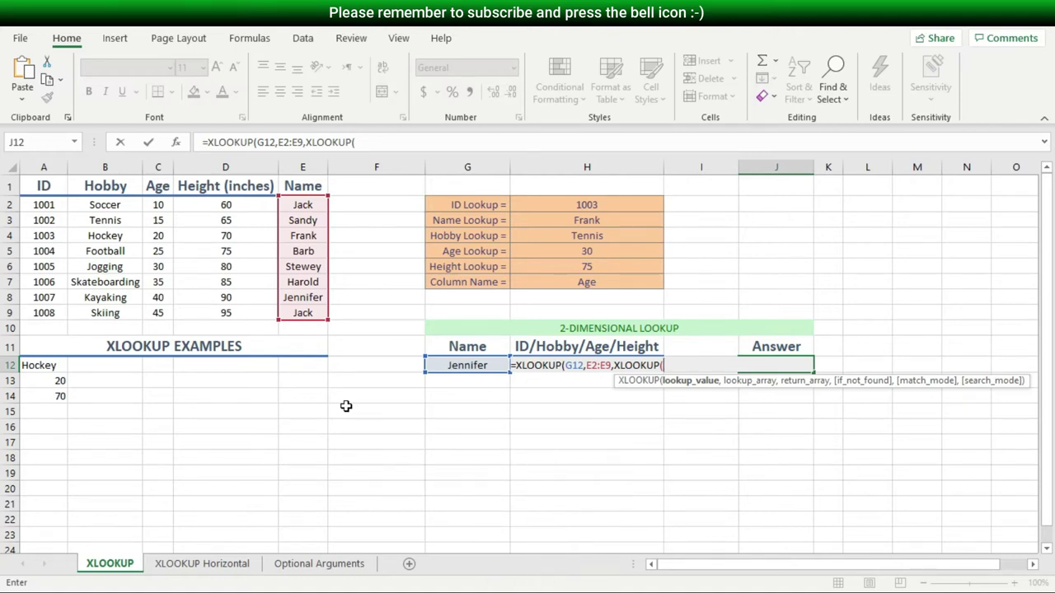
type("H")
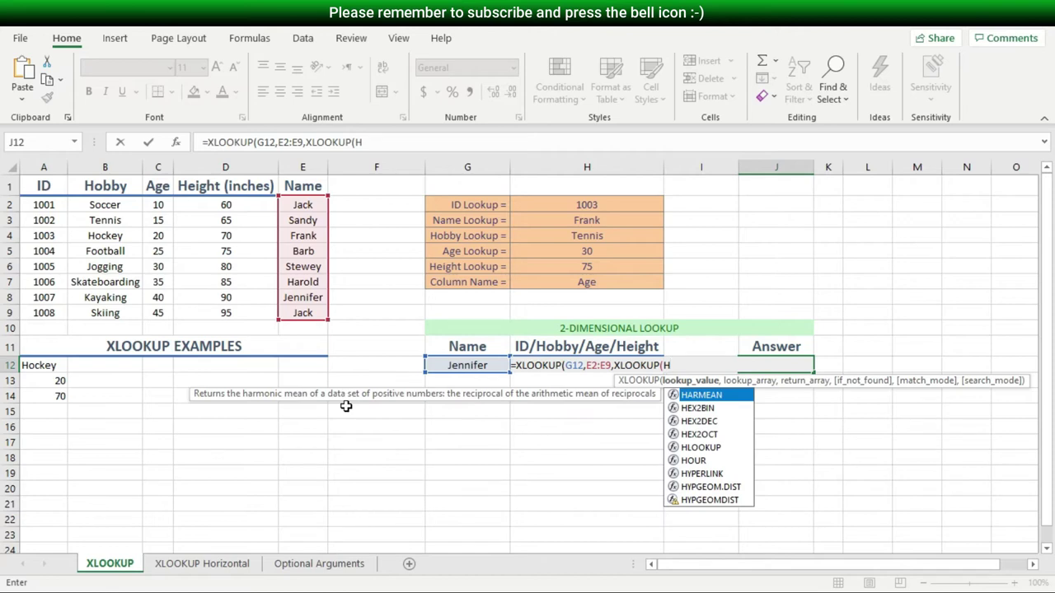
type("12,")
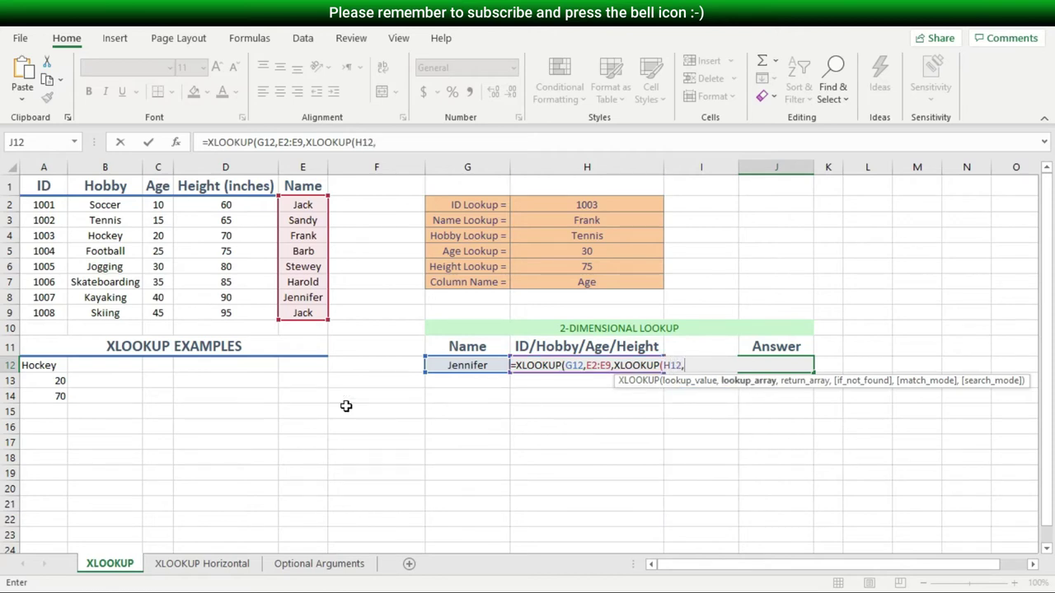
left_click_drag(46, 184, 211, 184)
type(",")
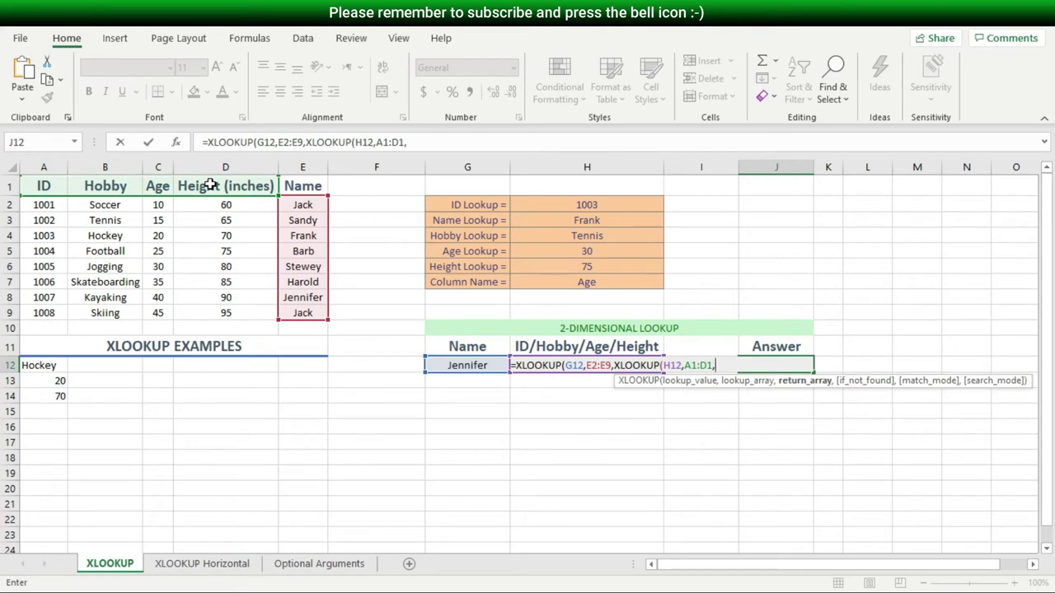
left_click_drag(48, 204, 226, 307)
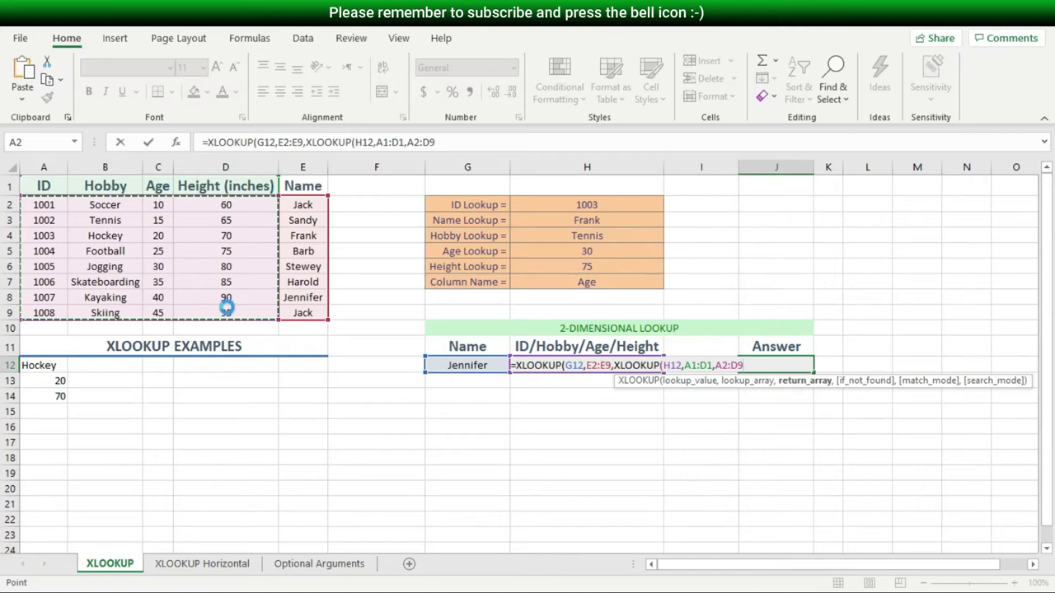
key("Return")
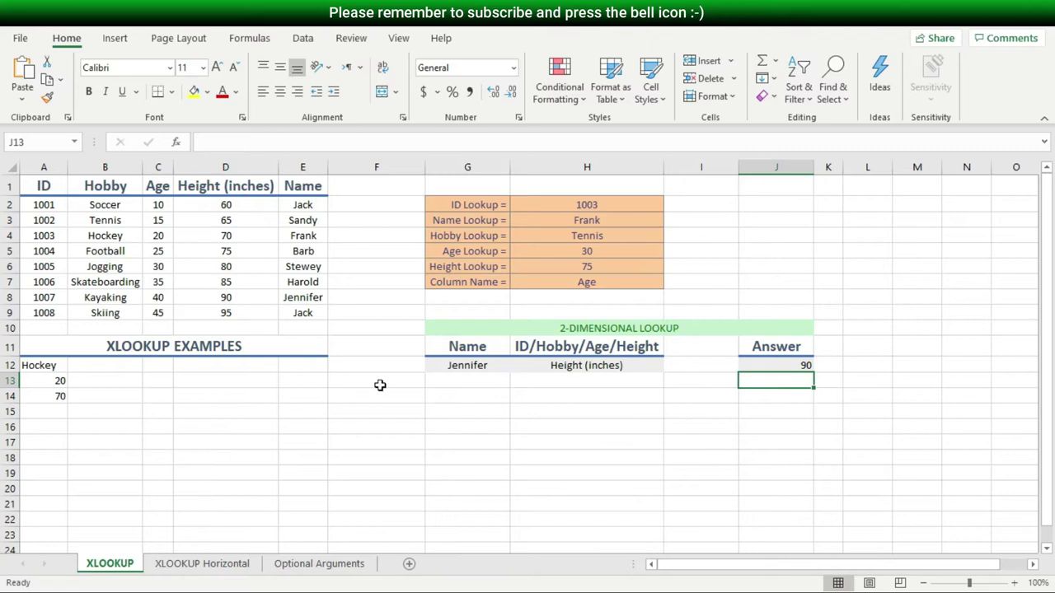
Choose the fourth person, Barb (ID 1004), from the G12 name dropdown.
left_click(483, 365)
left_click(516, 365)
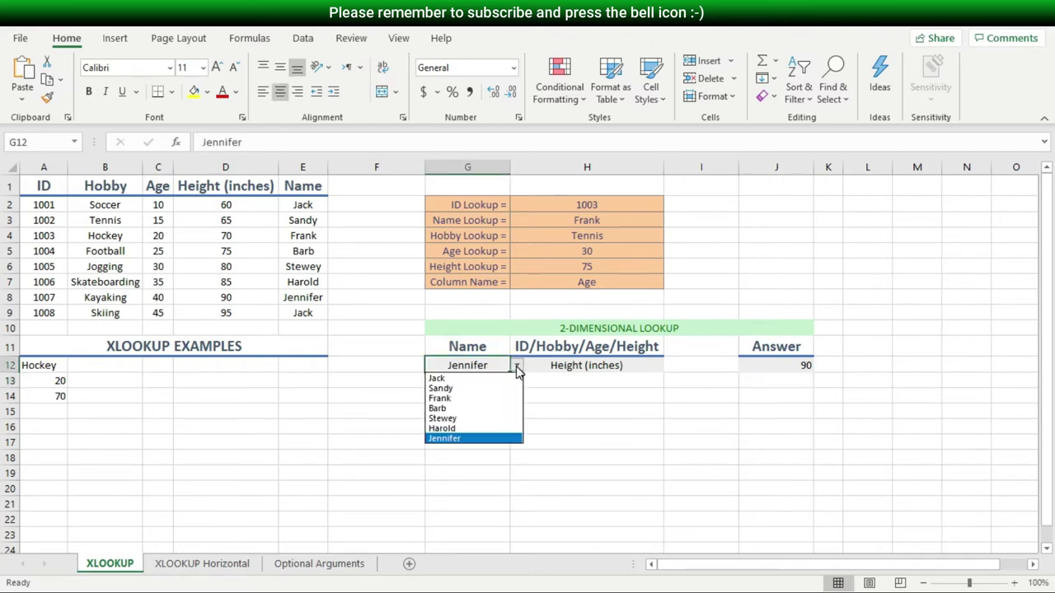
left_click(474, 409)
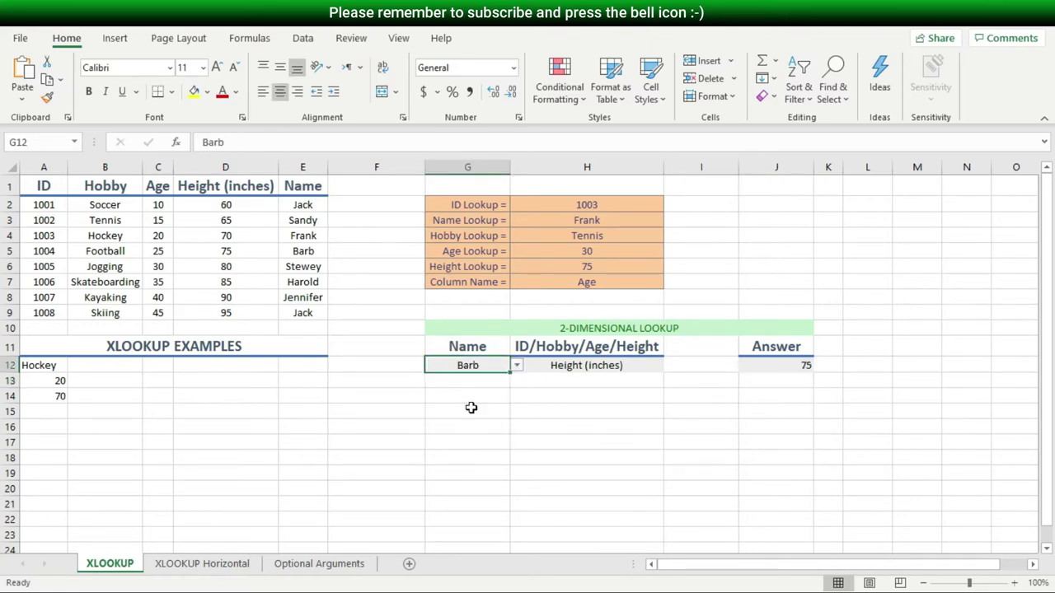
Choose Hobby in the H12 dropdown so Answer shows Football, then go to the Optional Arguments sheet.
left_click(607, 367)
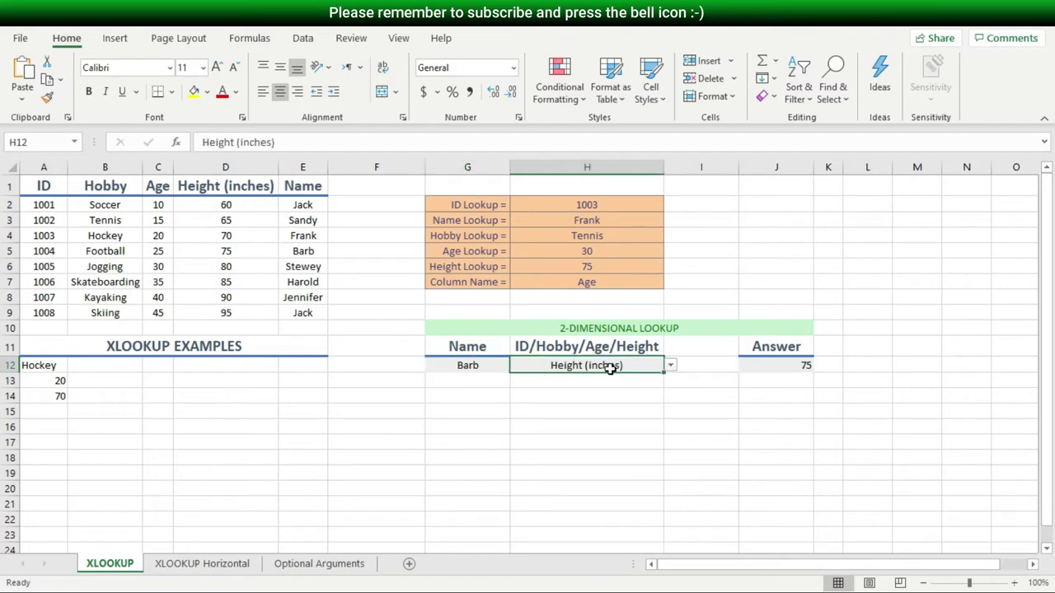
left_click(672, 372)
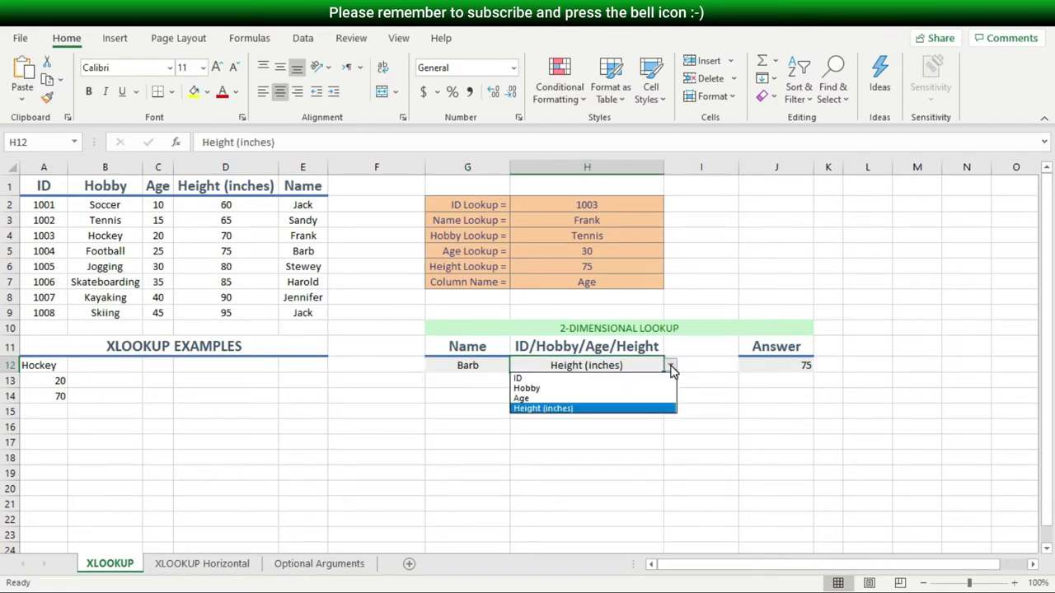
left_click(581, 391)
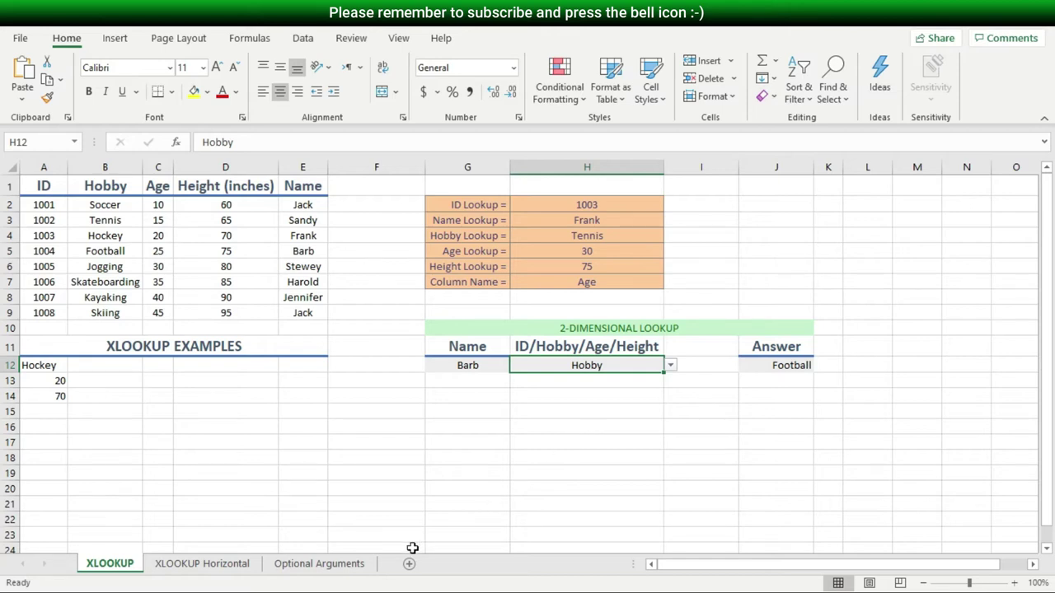
left_click(327, 569)
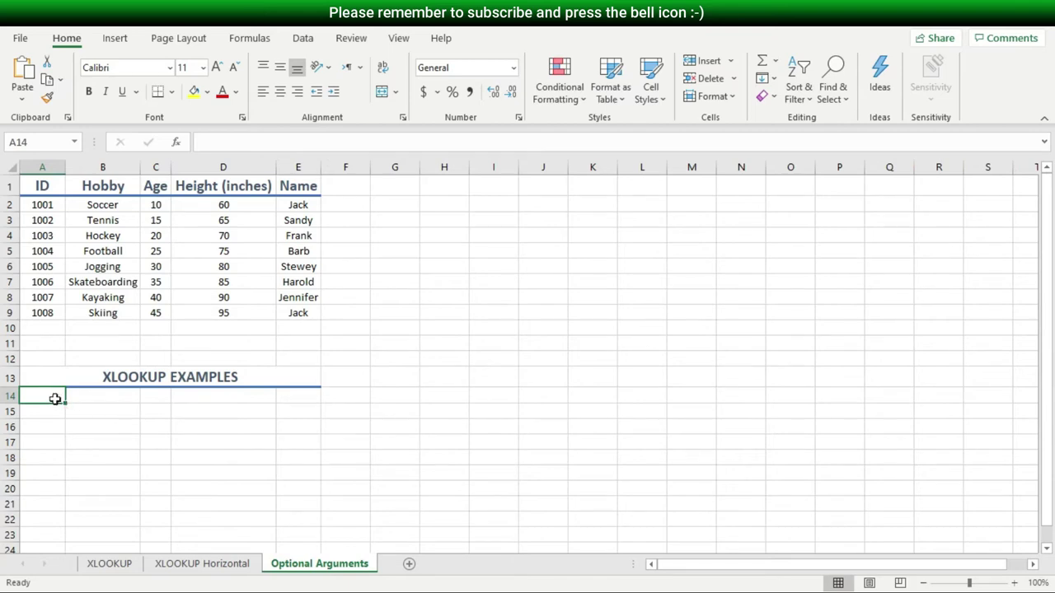
Start =XLOOKUP( in A14 with three commas marking its empty arguments.
type("=xl")
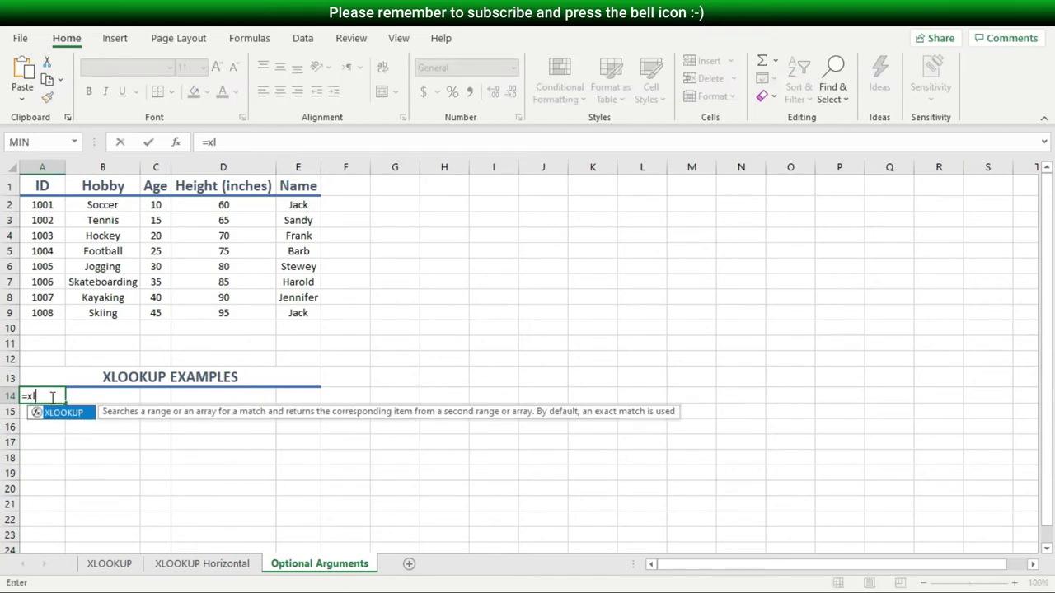
key("Tab")
type(",")
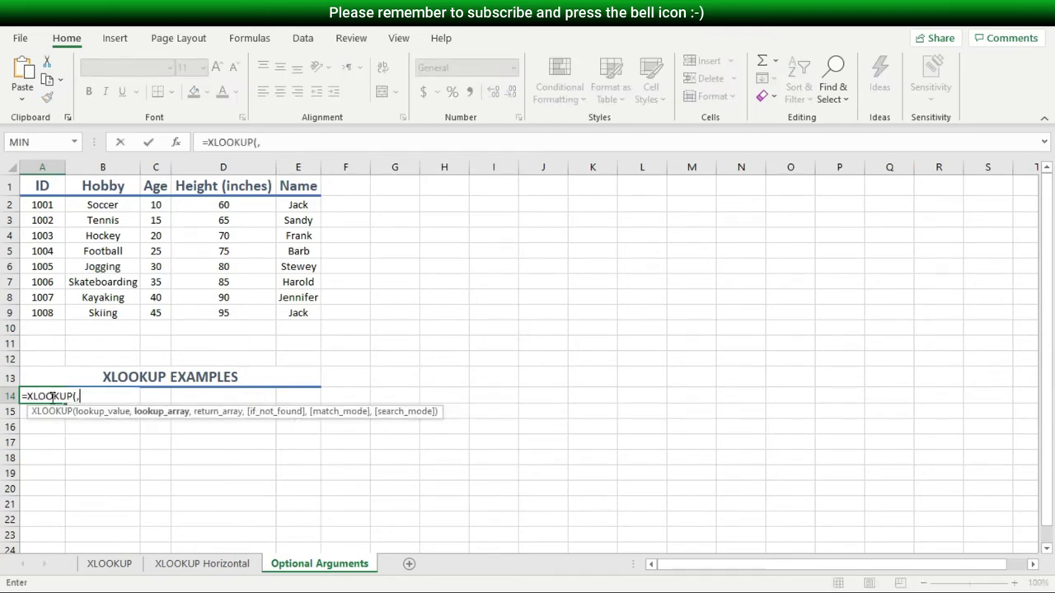
type(",,")
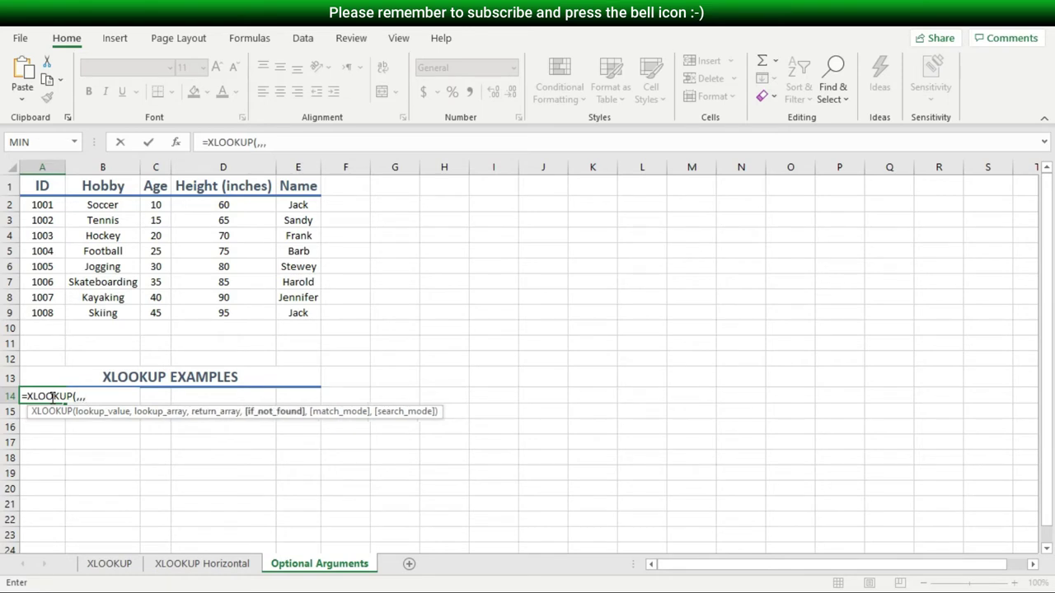